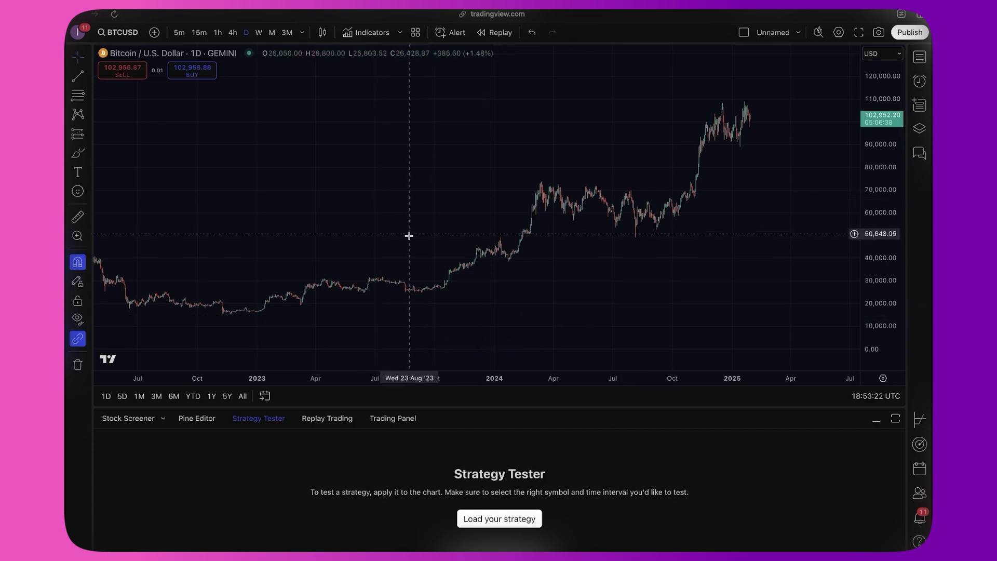
Step: Filter the symbol search to the Gemini source and load the BTCUSD Bitcoin / U.S. Dollar chart
drag(458, 313, 498, 303)
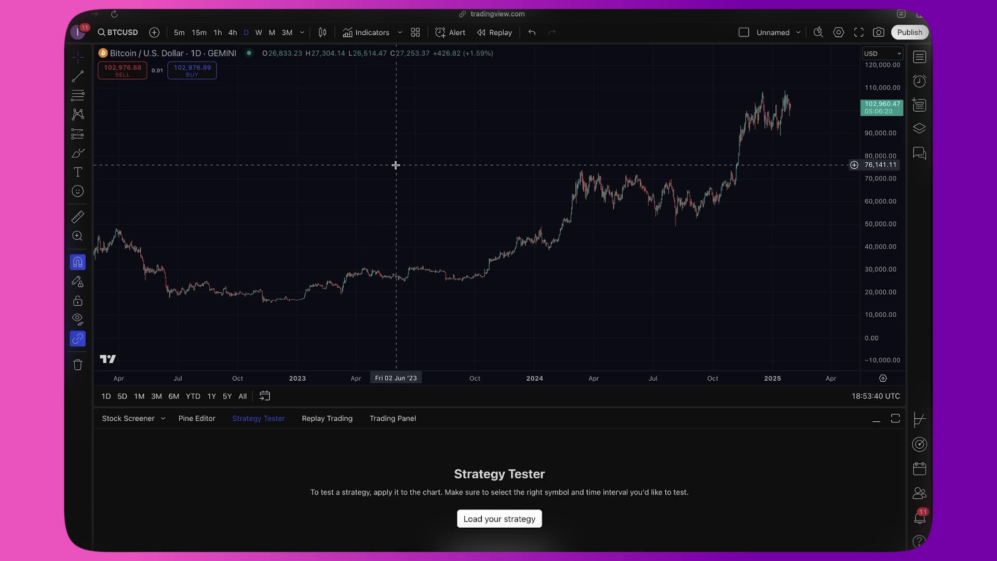
click(166, 59)
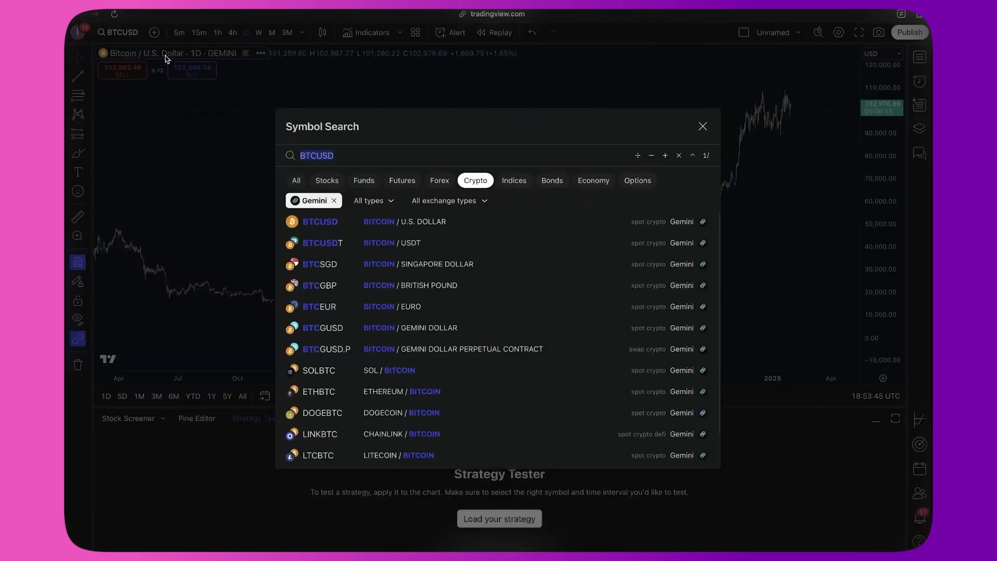
click(334, 202)
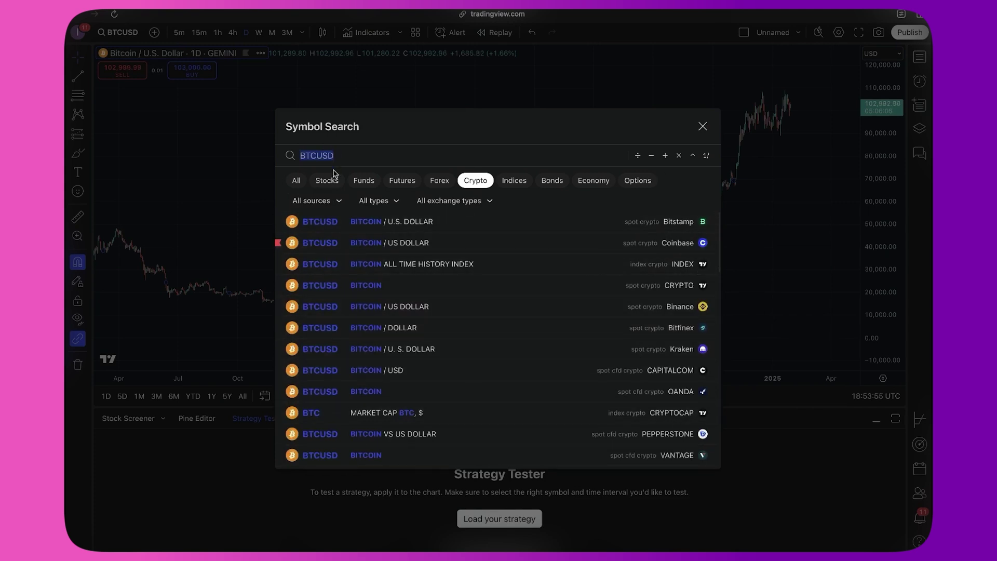
click(330, 202)
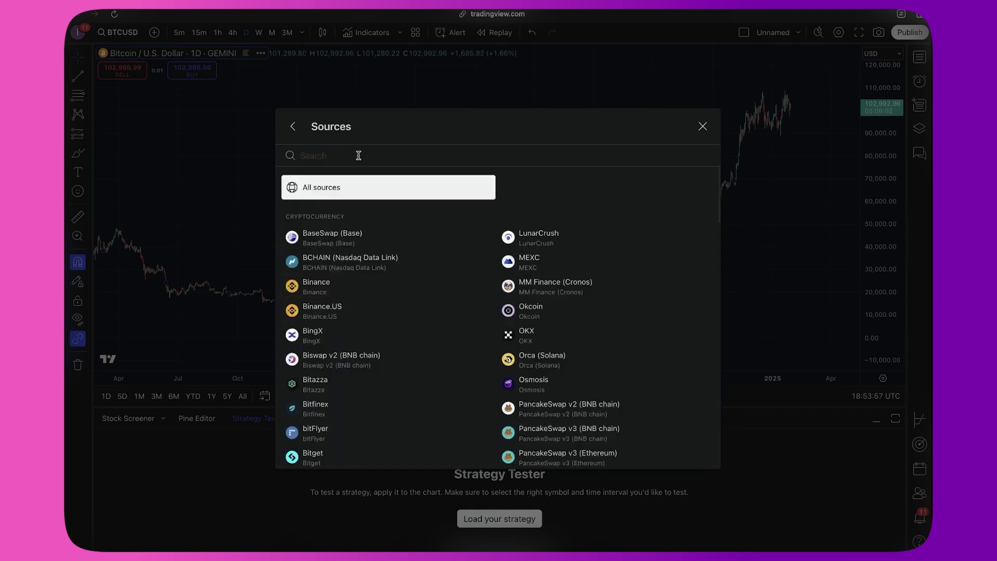
text(gemin)
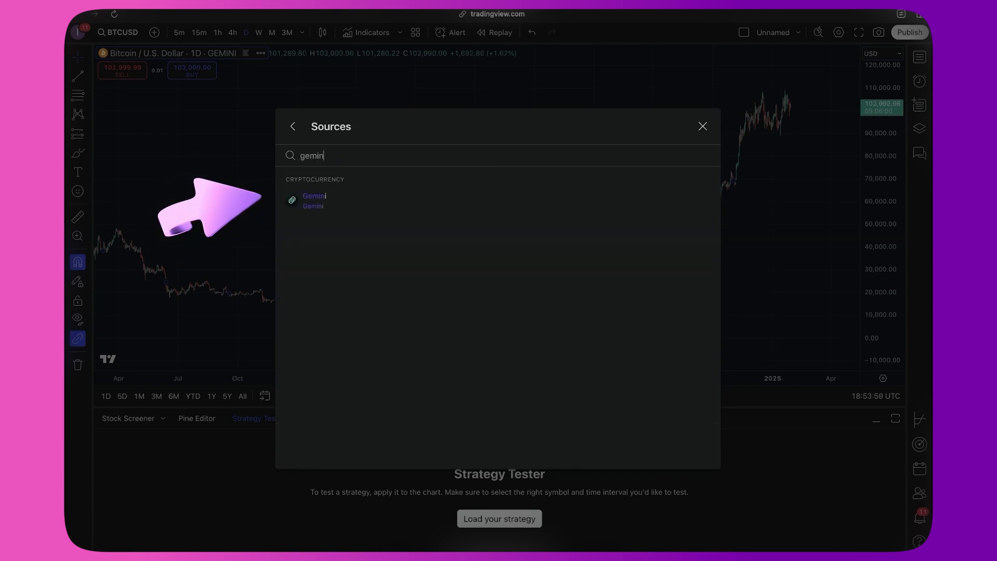
click(338, 198)
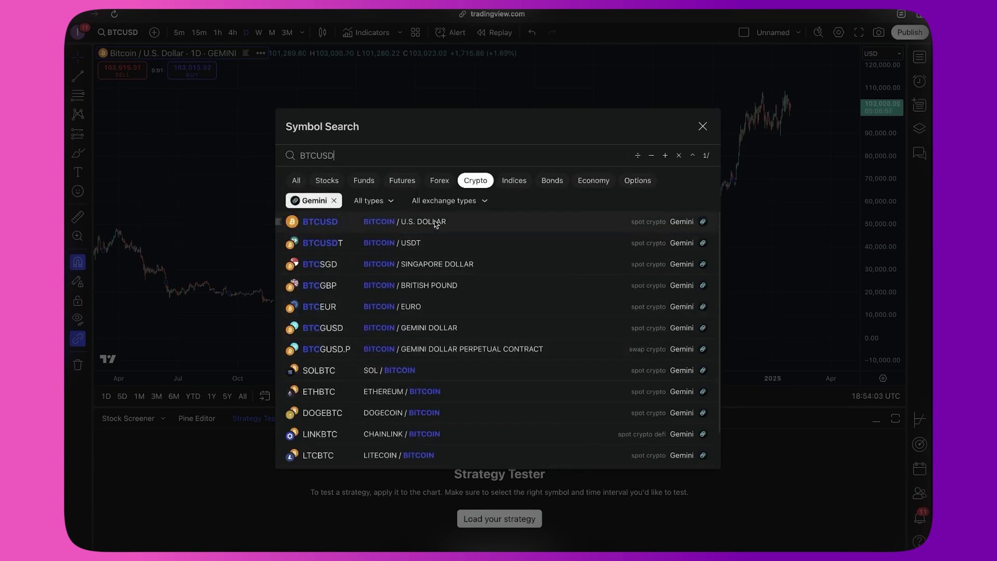
click(347, 224)
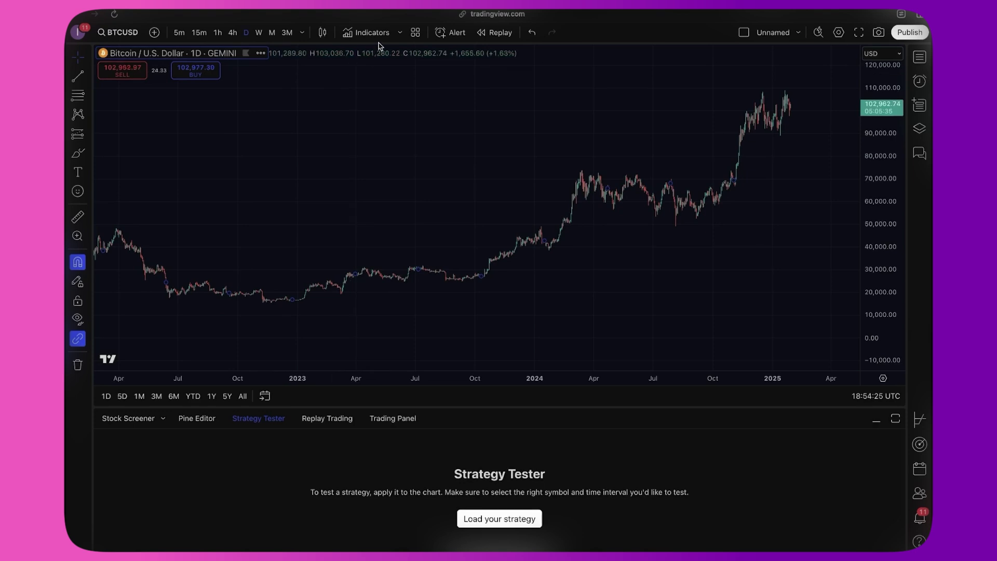
Step: Add the invite-only strategy ARCH: Arbitrage Algorithm to the BTCUSD chart
click(382, 38)
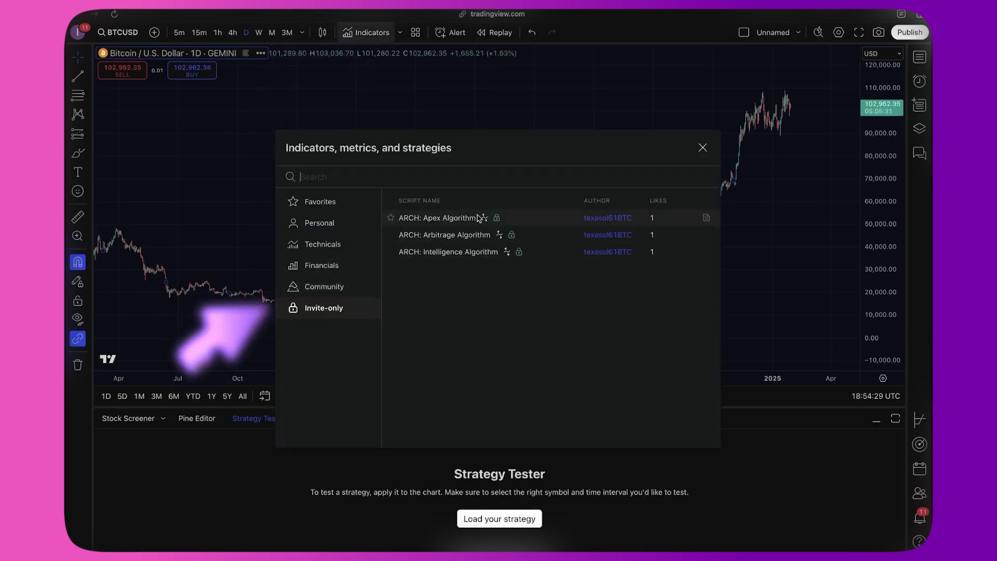
click(467, 238)
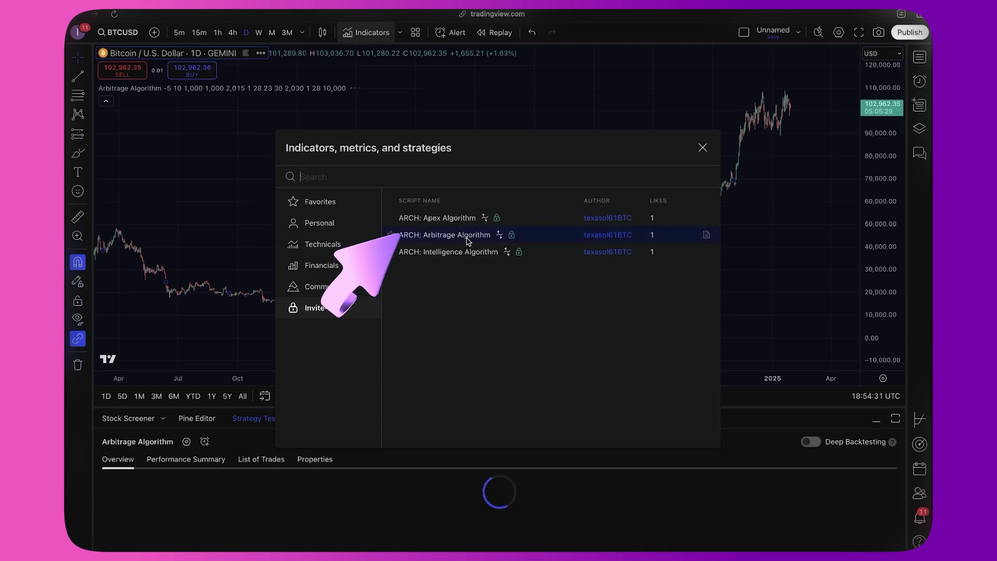
click(703, 148)
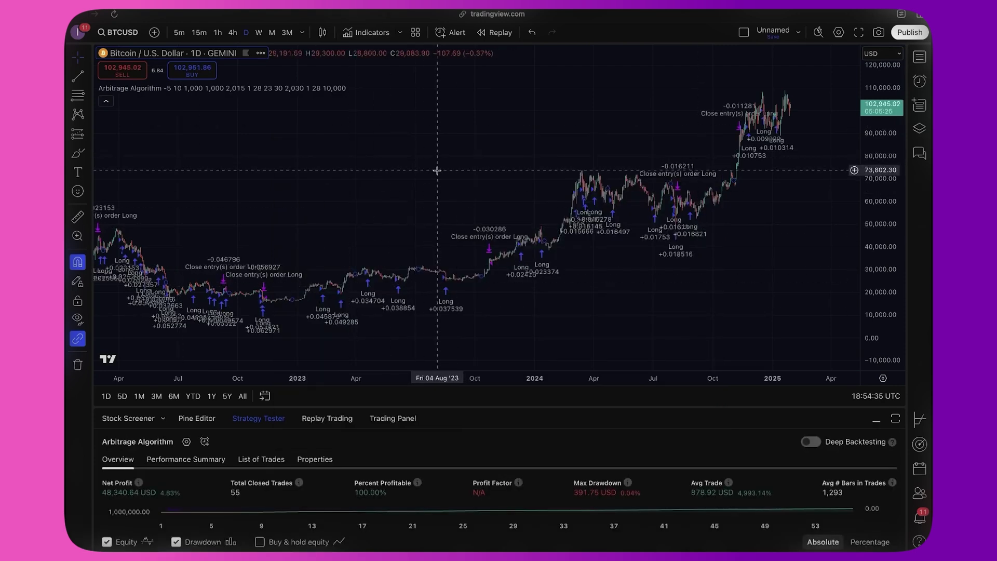
Step: In the Arbitrage Algorithm's inputs, set the Long Threshold to -2.5% and the Exit Threshold to 2.1%
mouse_move(328, 92)
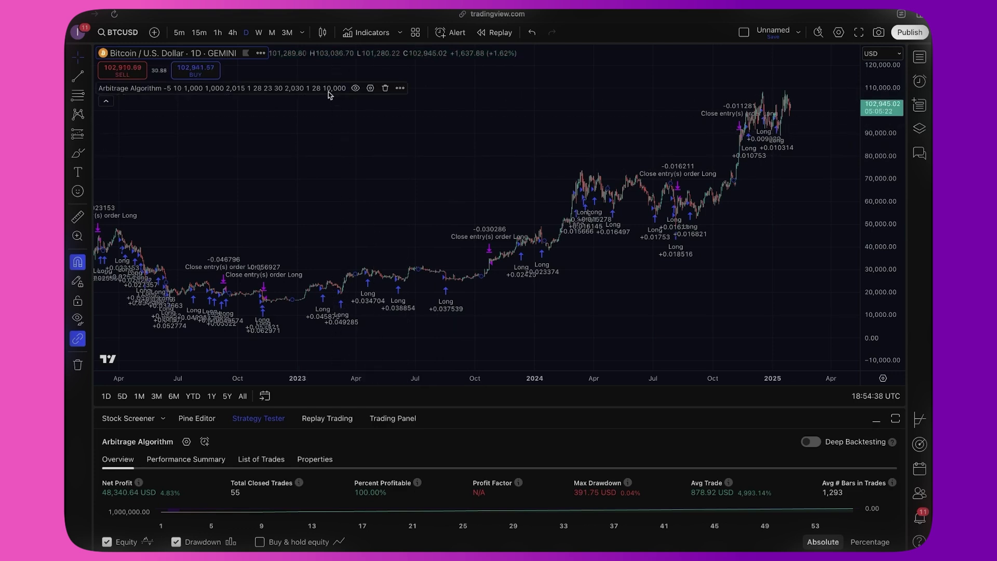
click(371, 89)
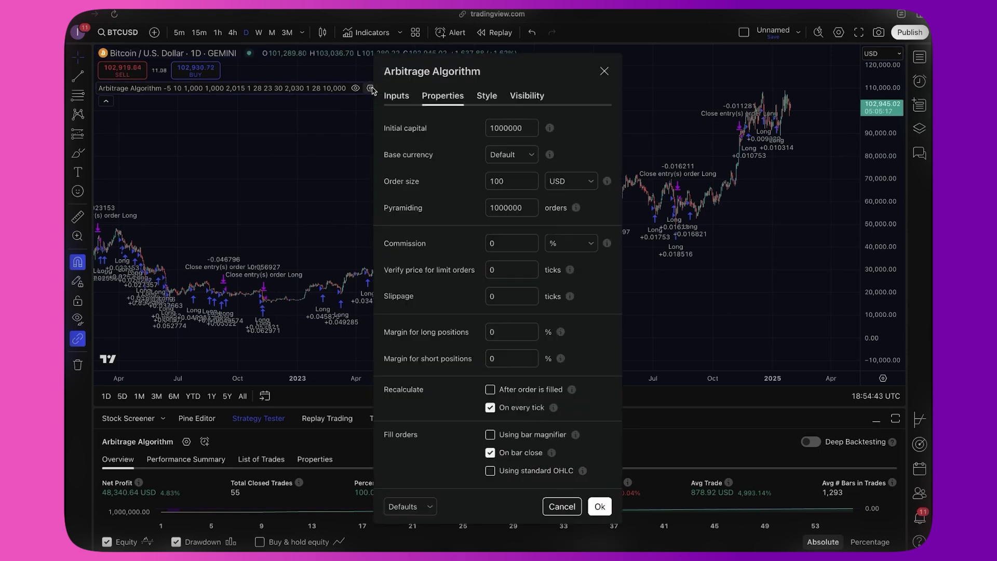
click(392, 97)
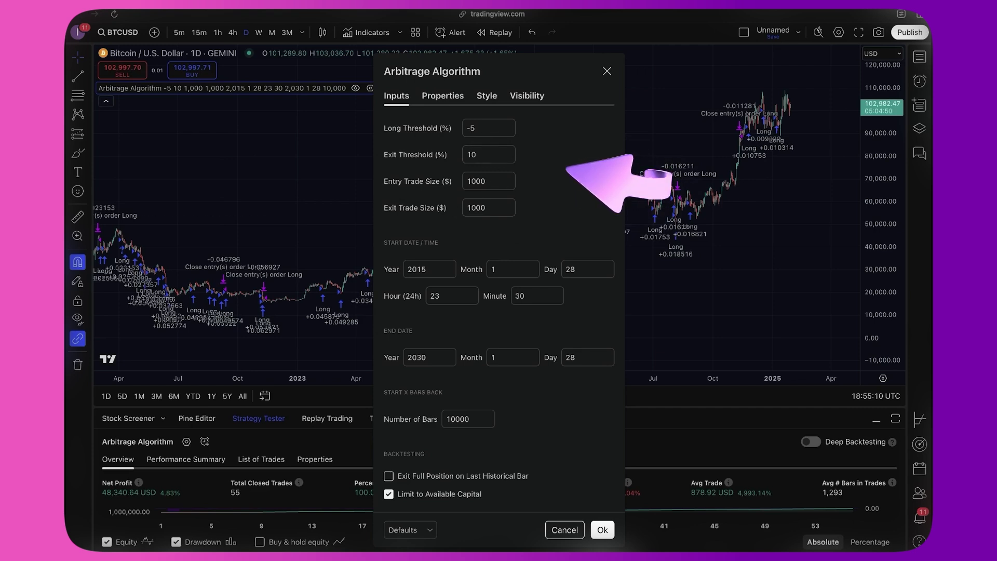
click(485, 130)
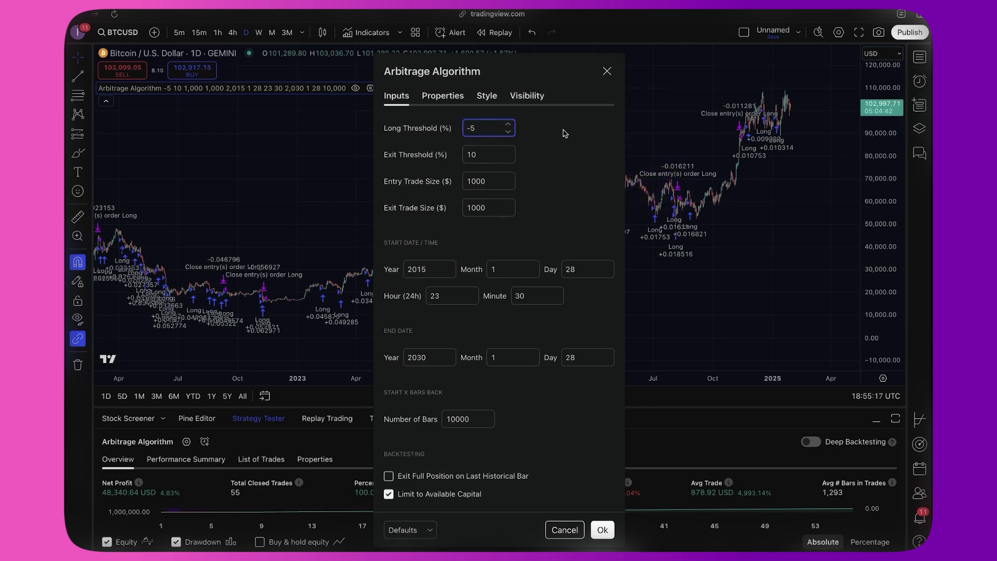
key(BackSpace)
double_click(484, 159)
text(2.)
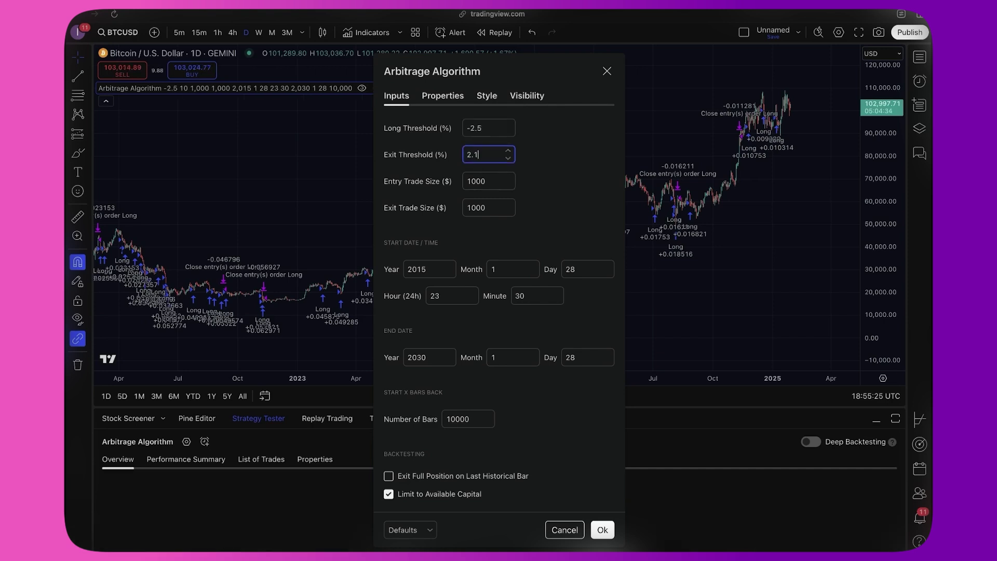
Step: Set the strategy's Entry Trade Size to $580 and its Exit Trade Size to $260
double_click(468, 179)
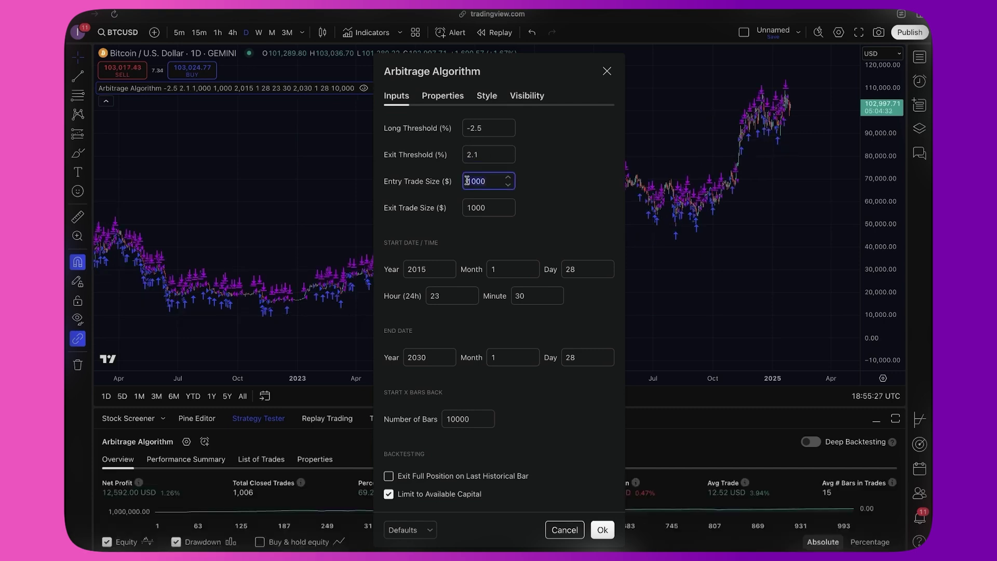
text(580)
key(Tab)
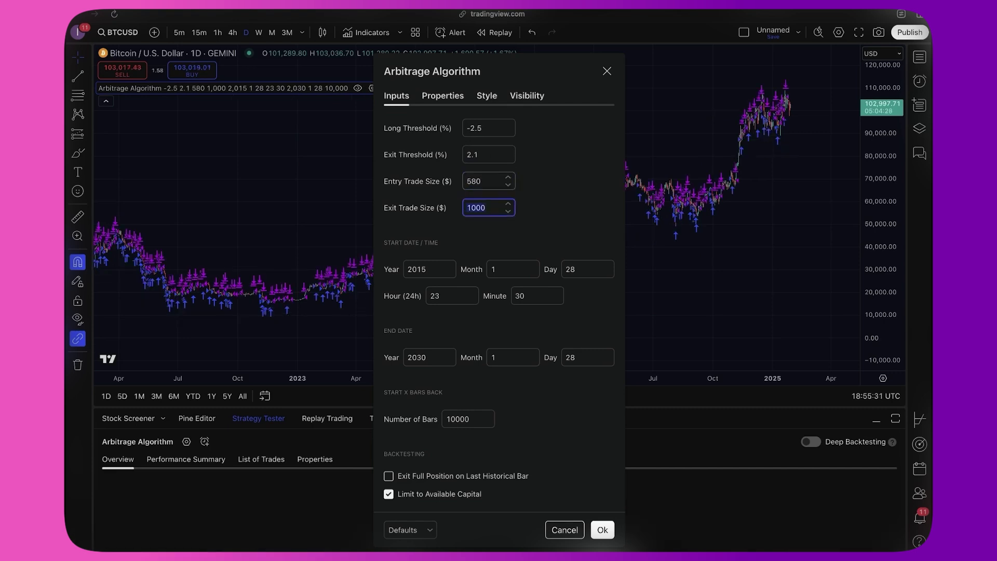
text(260)
key(Tab)
Step: Set the strategy's start date to year 2019, month 1, day 1
text(2019)
key(Tab)
text(1)
key(Tab)
text(1)
key(Tab)
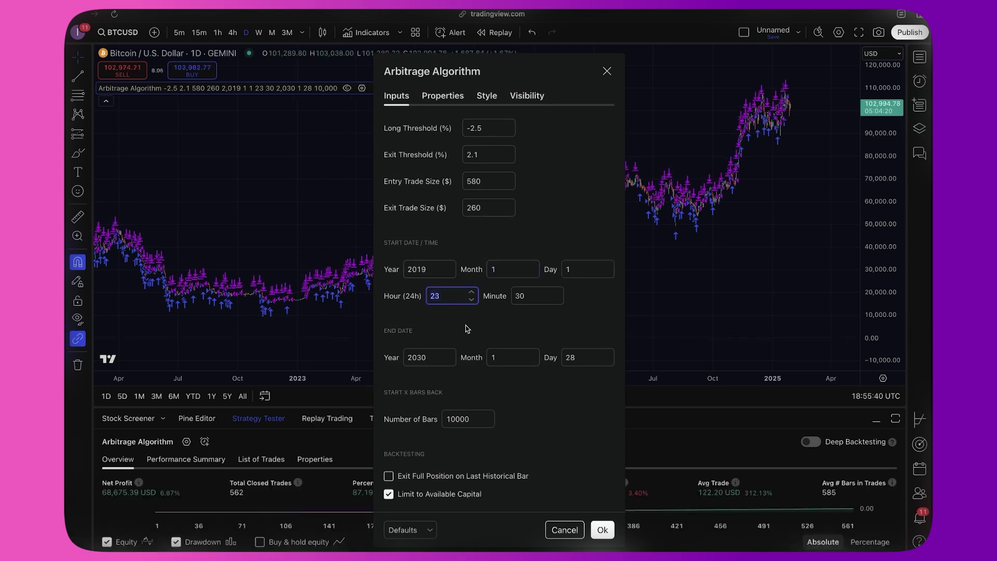
Step: Enable exiting the full position on the last historical bar in the strategy's backtesting options
scroll(327, 297, down, 3)
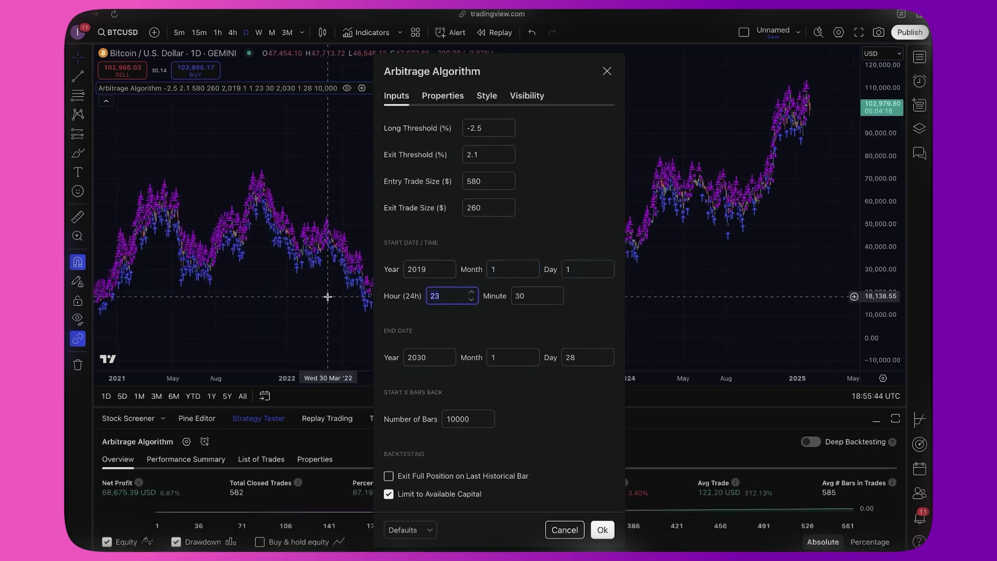
scroll(328, 296, down, 2)
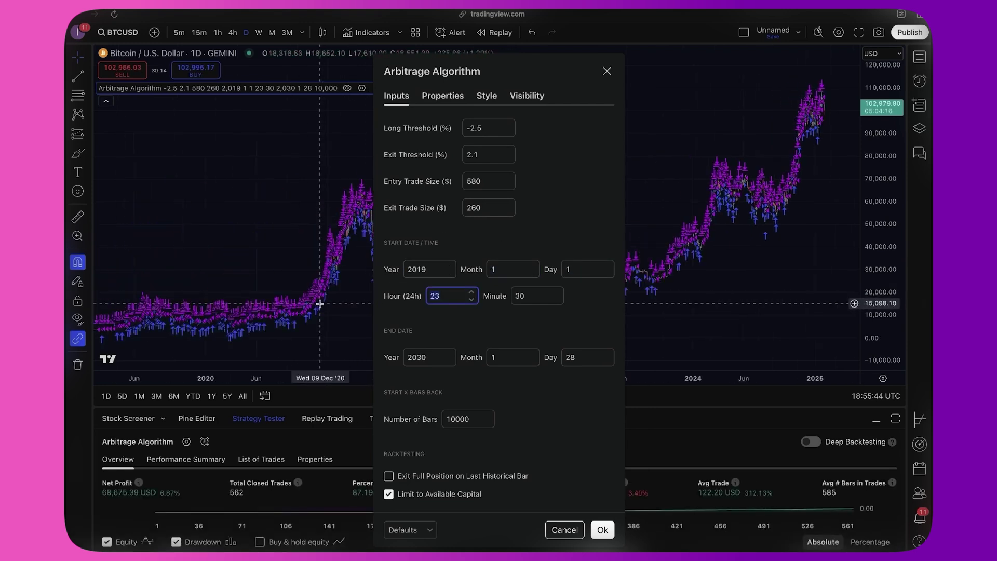
drag(514, 56, 757, 104)
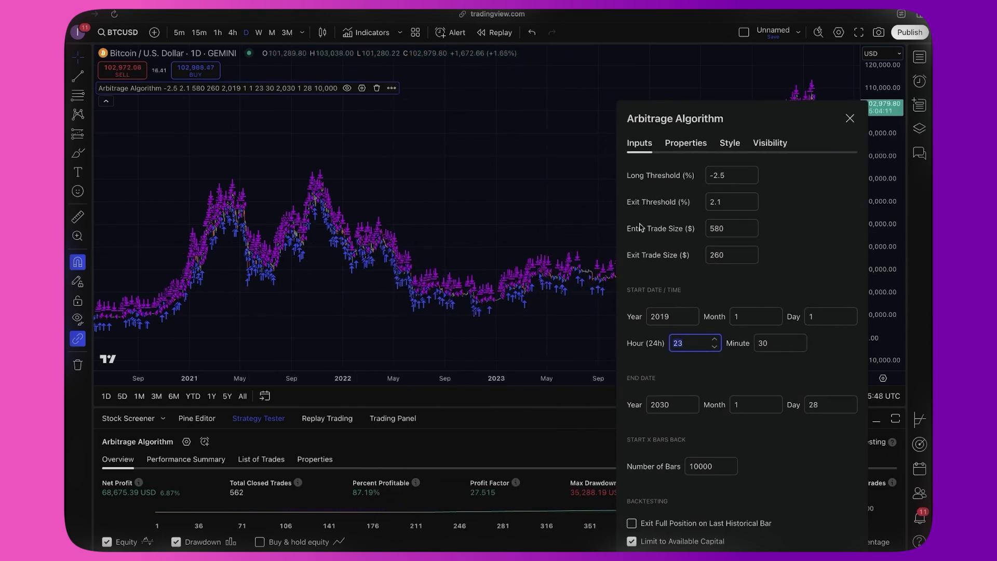
drag(756, 122, 507, 75)
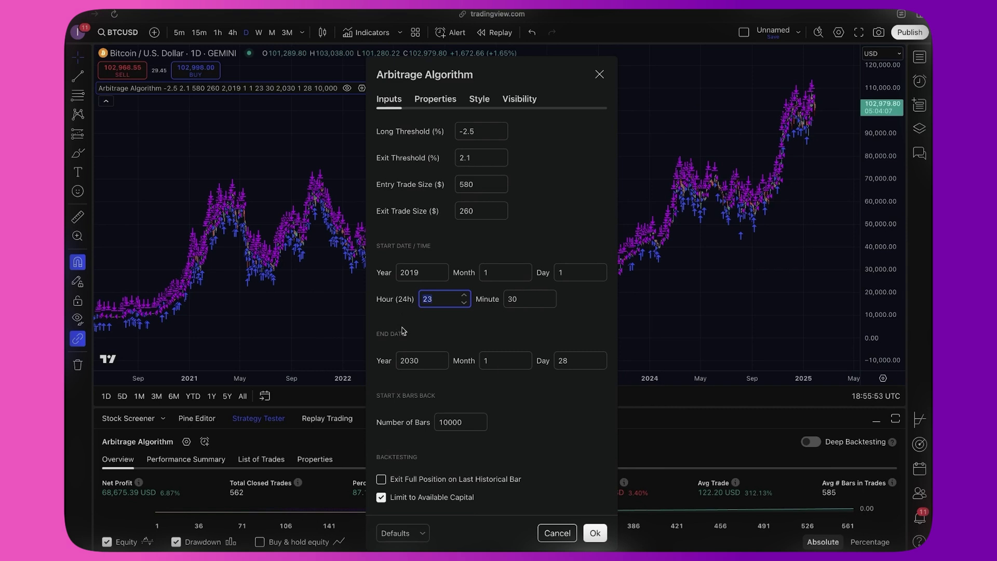
click(540, 400)
click(381, 479)
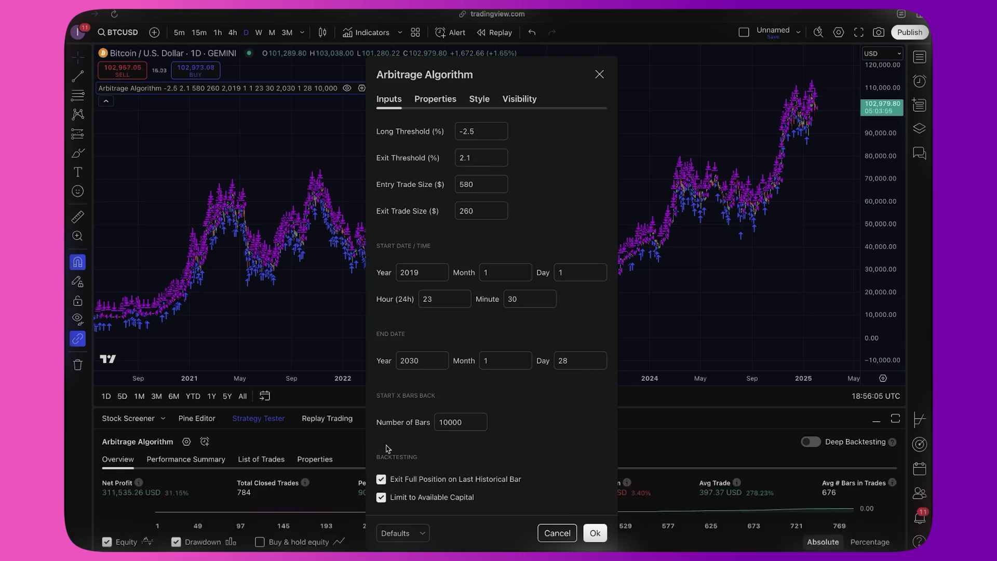
Step: Set the strategy's initial capital to 100000 and keep the base currency at Default
click(423, 102)
click(506, 132)
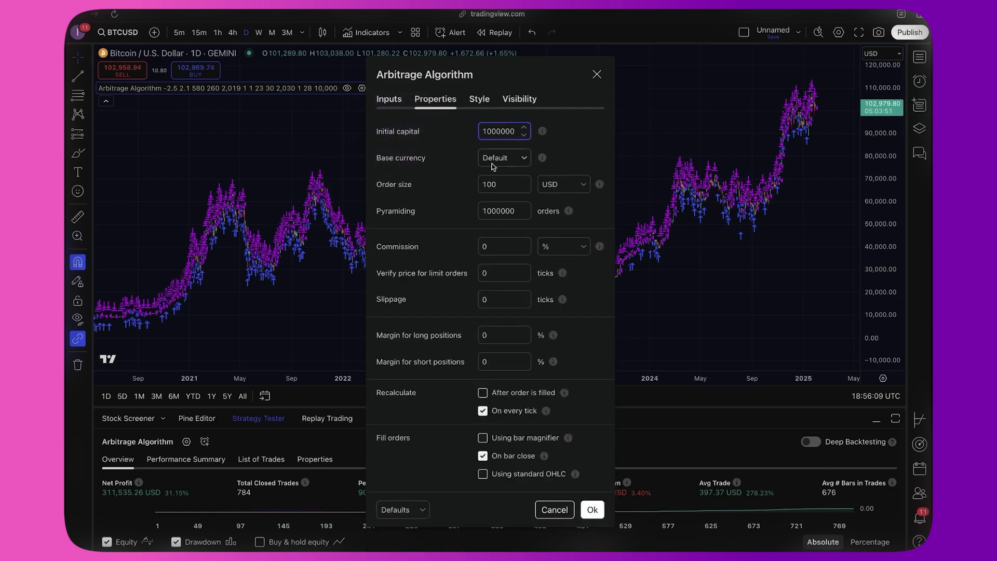
click(497, 156)
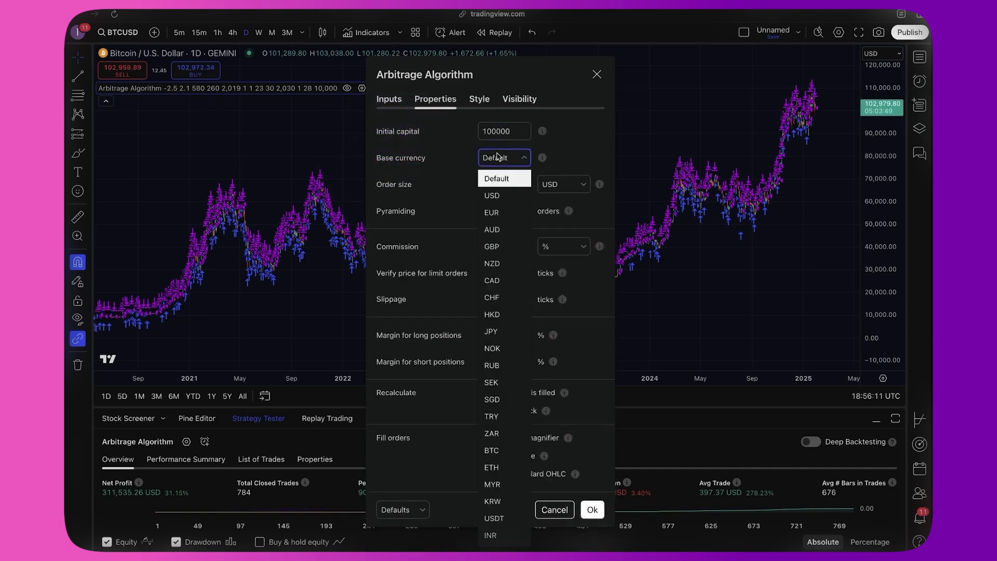
click(583, 147)
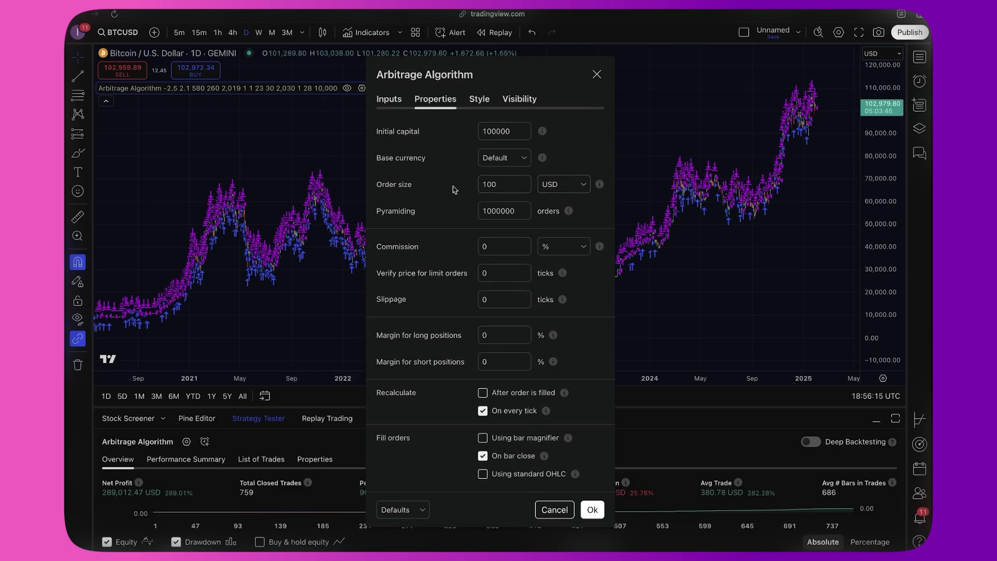
Step: Review the Arbitrage Algorithm's Inputs and Properties settings
click(386, 99)
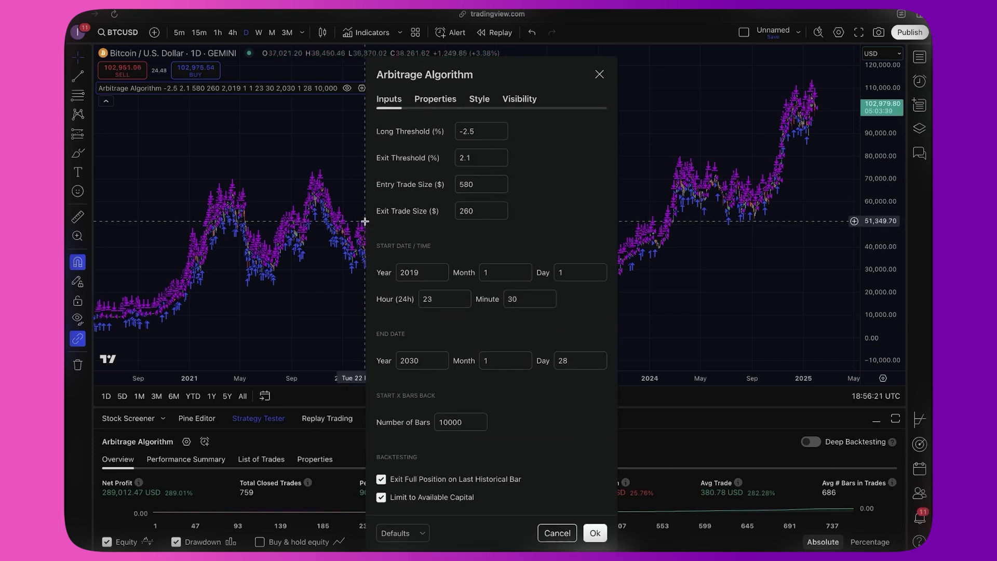
click(445, 99)
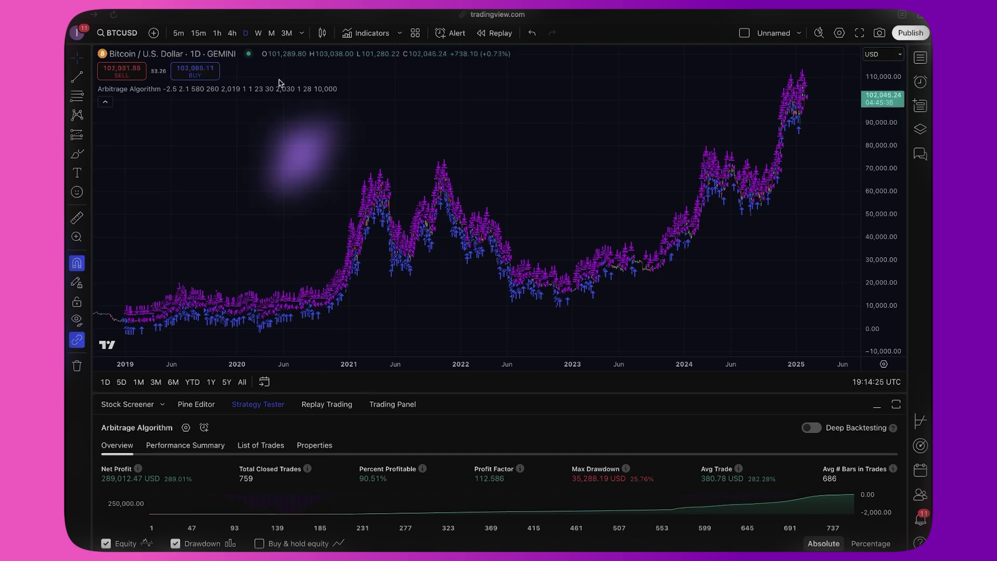
click(362, 89)
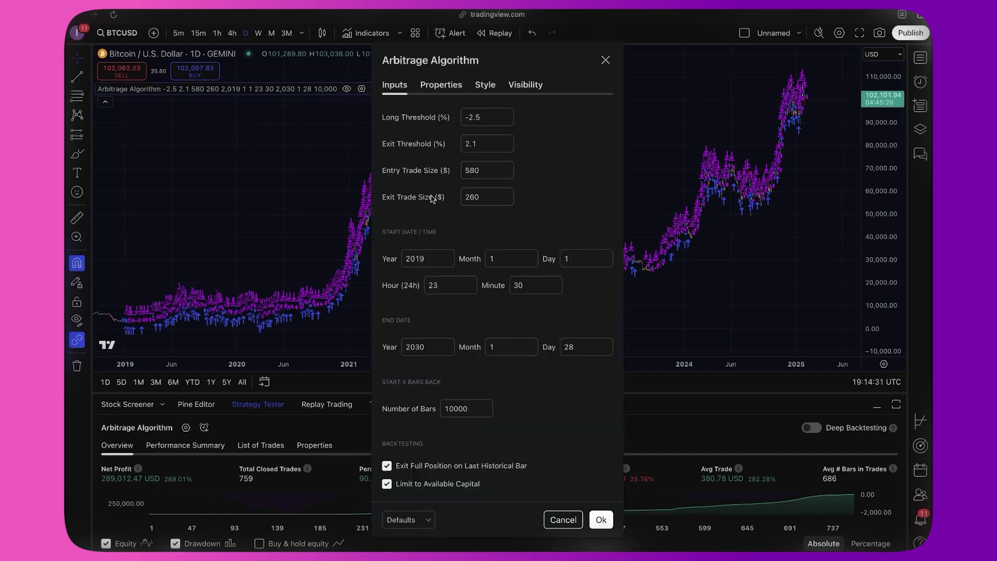
click(441, 85)
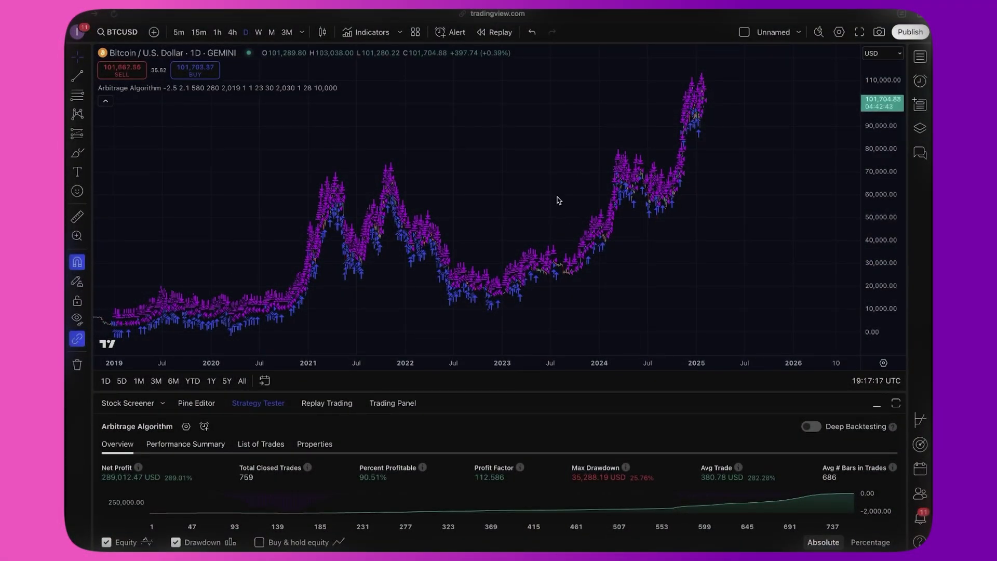
Step: Open the Data Window and examine the strategy's trade amounts, realized profit and equity at different dates along the chart
click(920, 131)
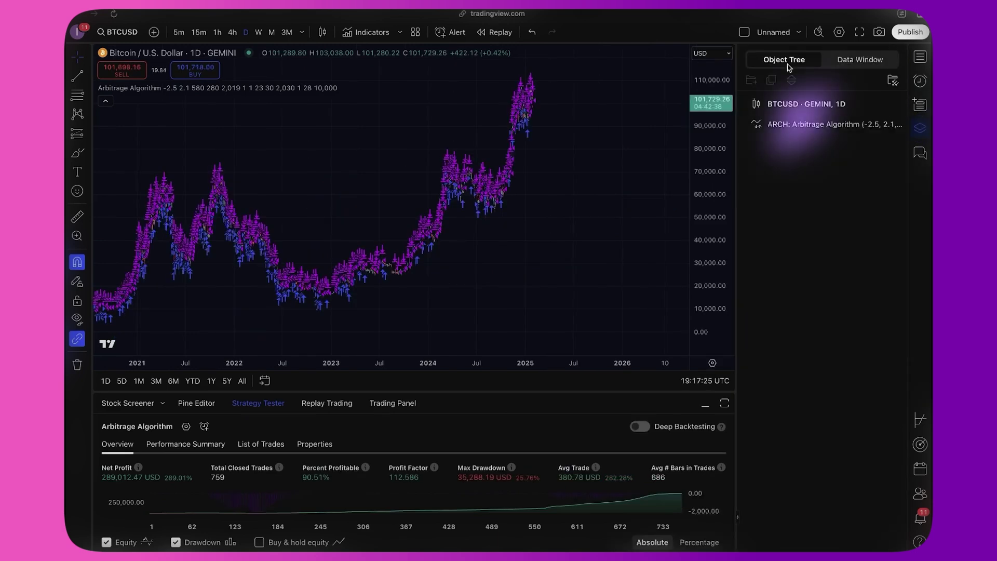
click(867, 60)
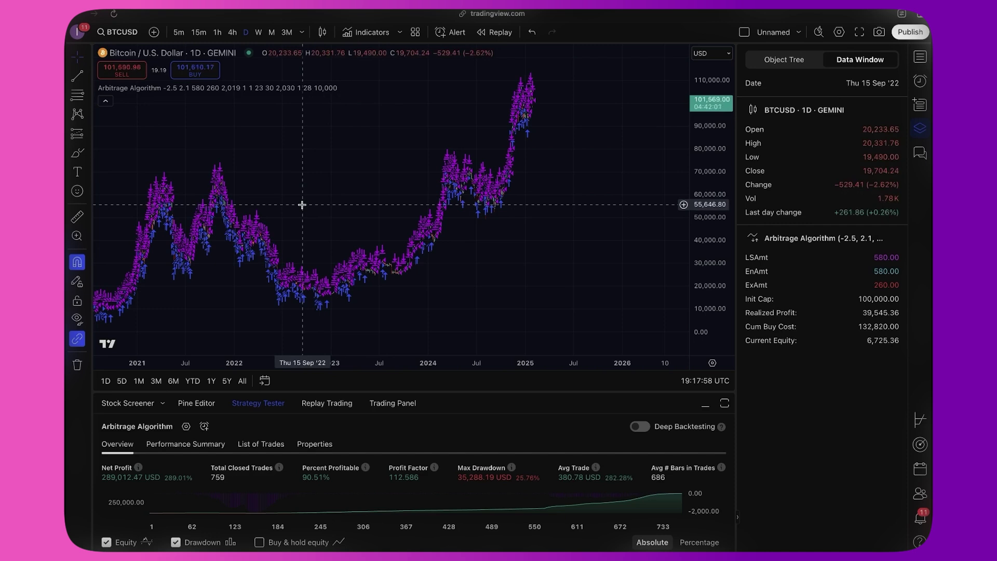
drag(180, 215, 391, 276)
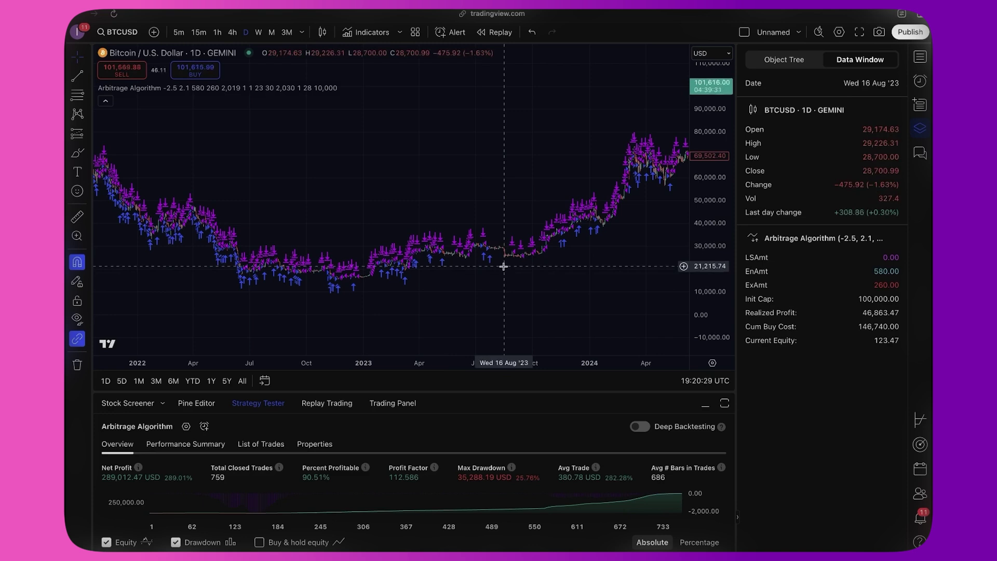
drag(512, 266, 389, 304)
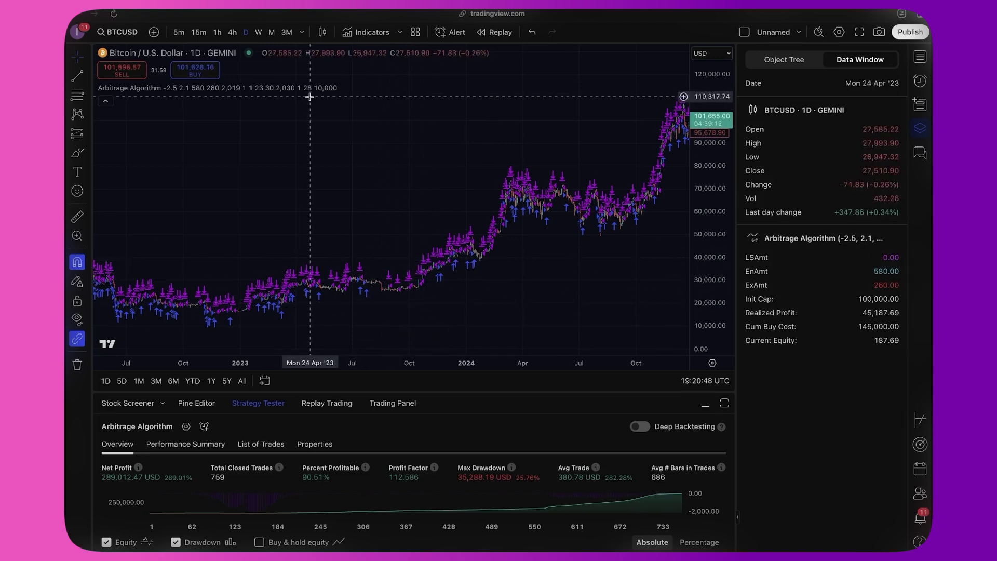
mouse_move(355, 89)
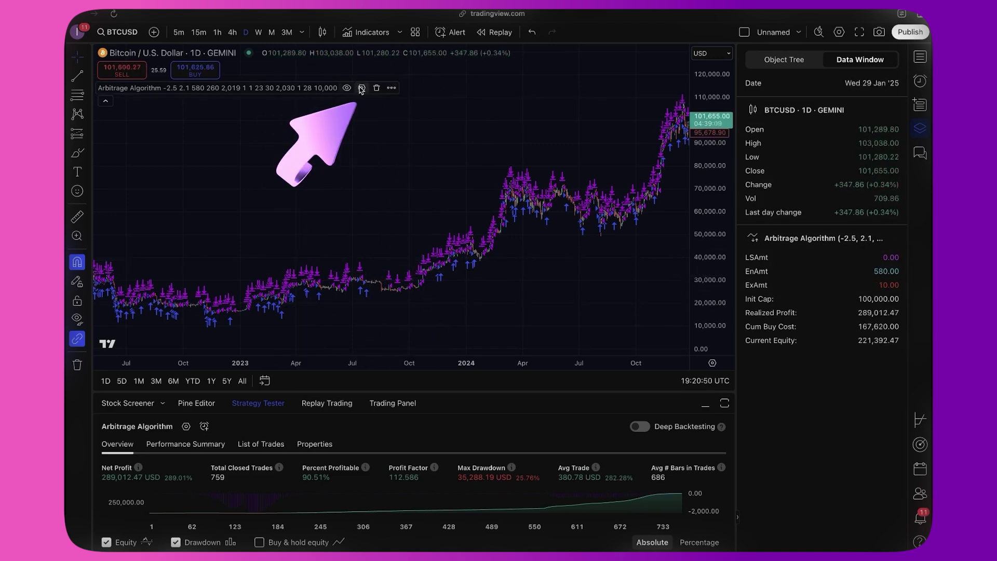
Step: Set the Arbitrage Algorithm's initial capital to 110000 and apply the settings
click(362, 88)
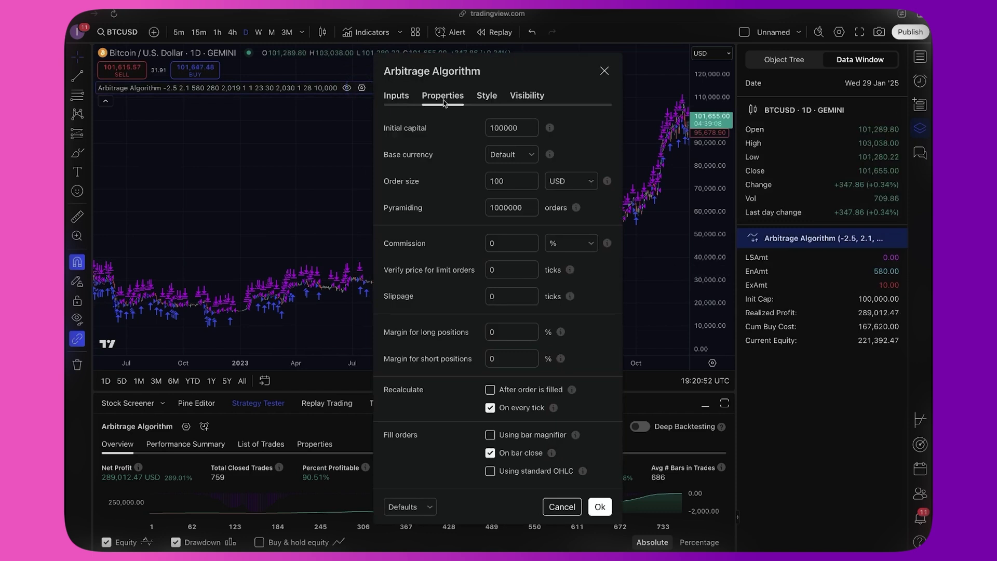
click(399, 96)
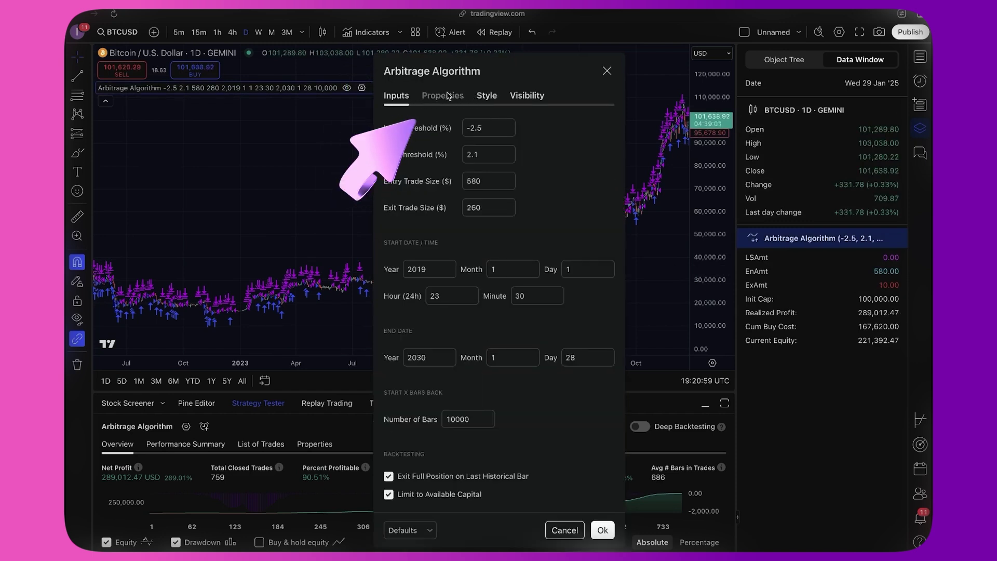
click(448, 96)
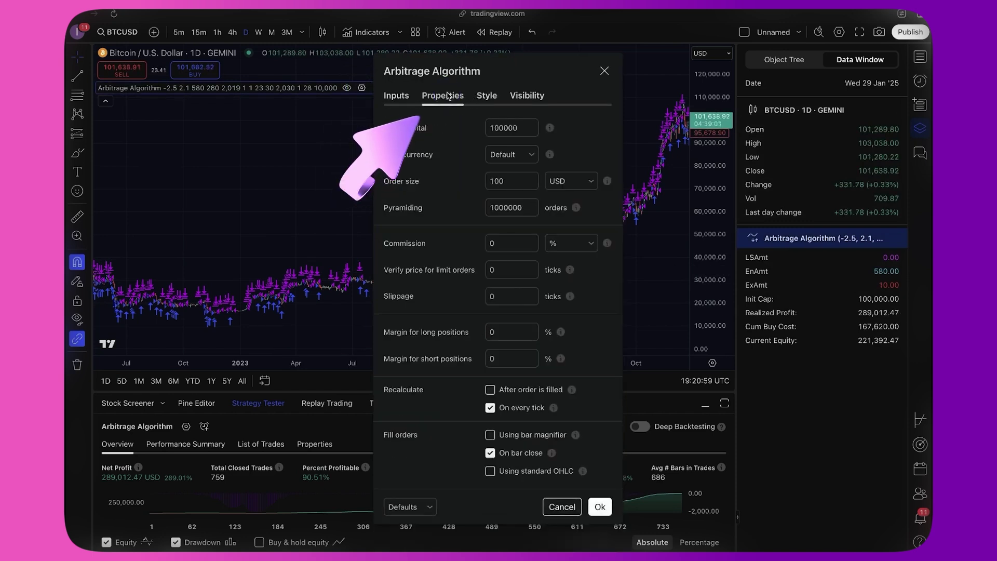
click(498, 128)
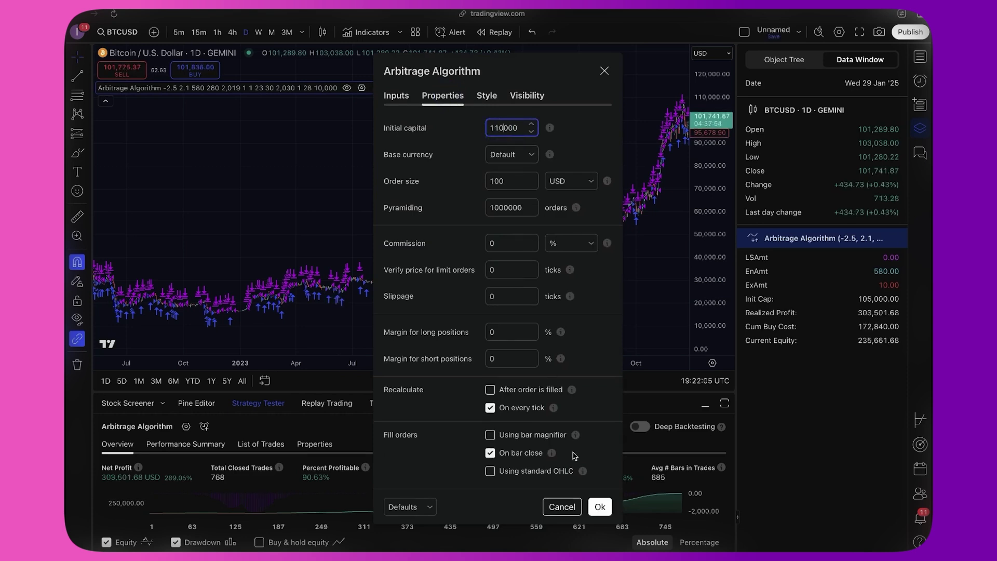
click(599, 506)
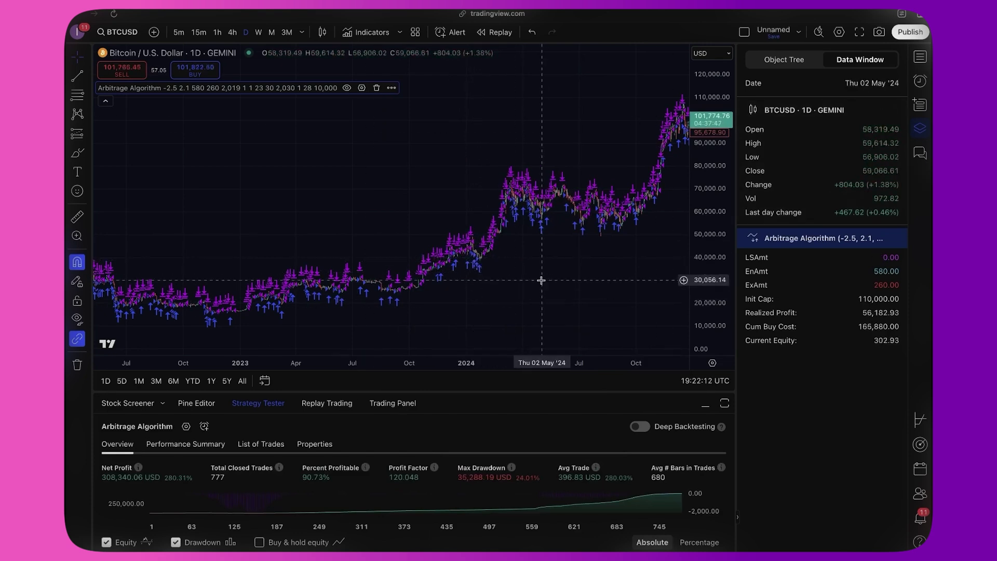
Step: Examine the strategy's trades along the chart back to the 2019 start date
drag(561, 269, 431, 257)
scroll(431, 257, down, 5)
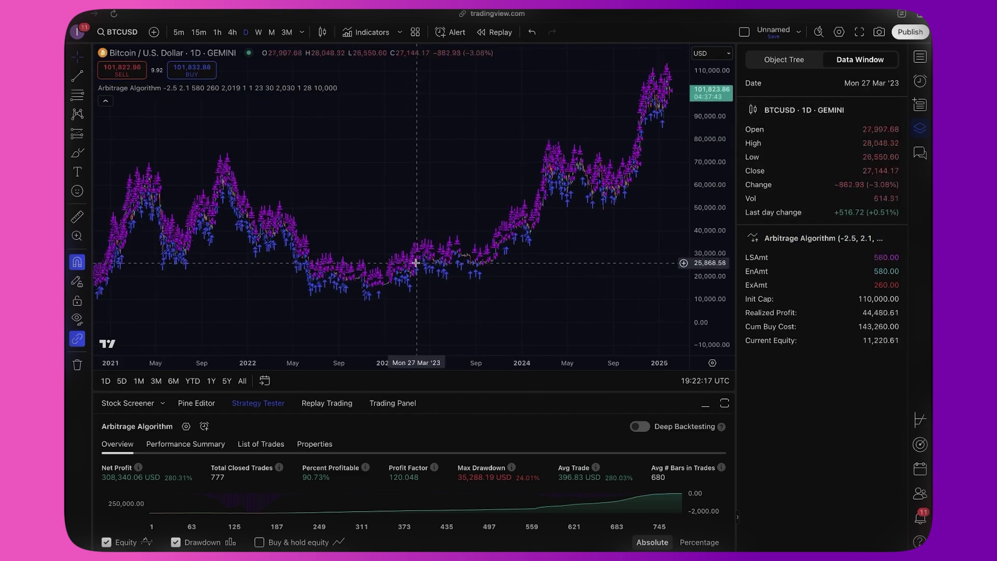
drag(345, 202, 388, 204)
scroll(388, 205, down, 3)
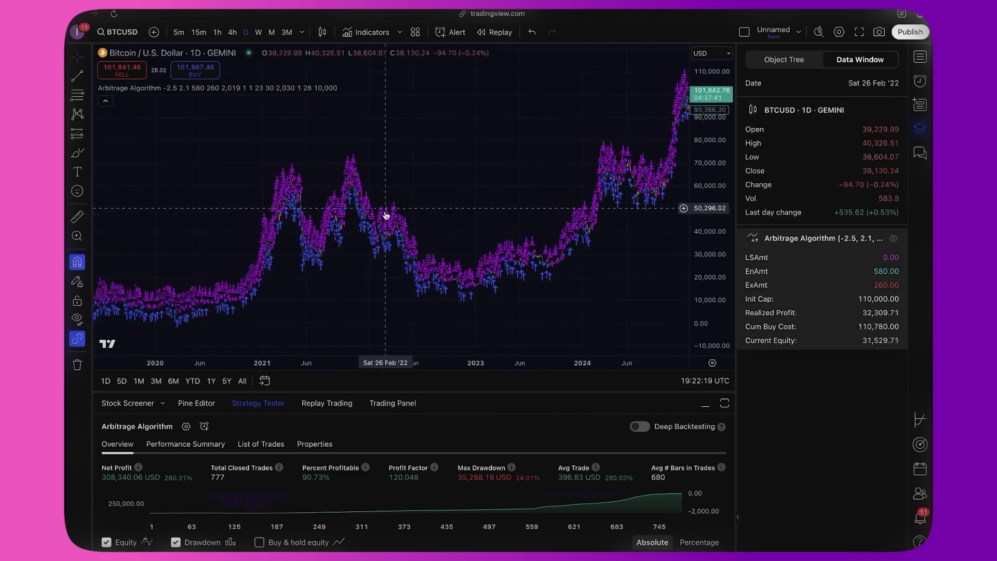
drag(333, 312, 401, 339)
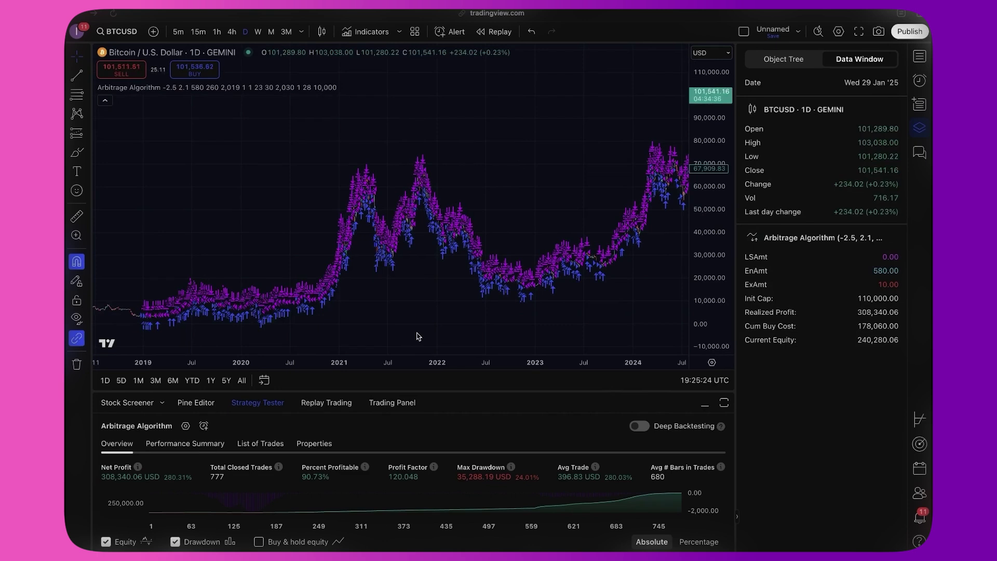
Step: Close the Data Window and bring the trade history from 2019 to 2025 into view on the chart
click(917, 126)
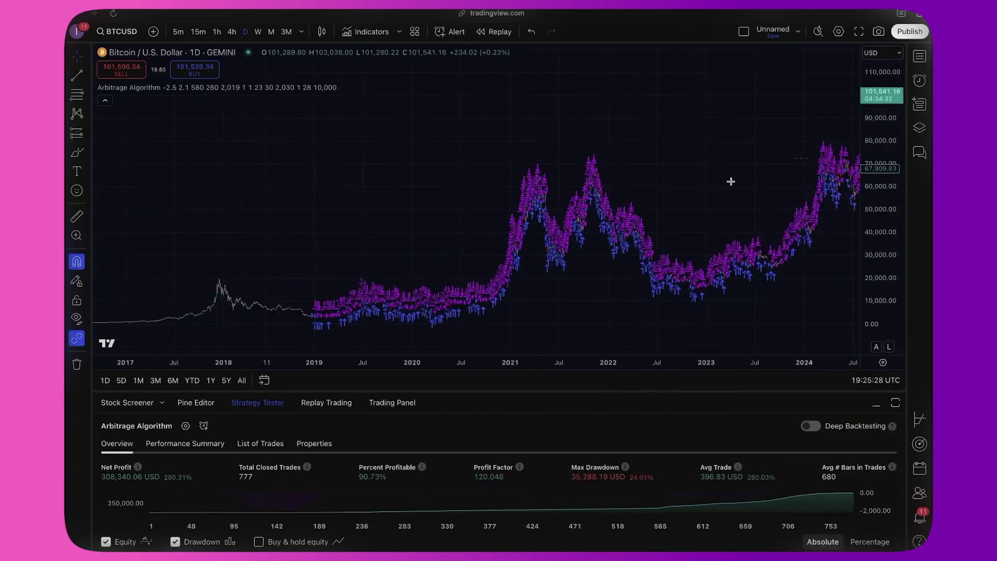
drag(561, 267, 412, 289)
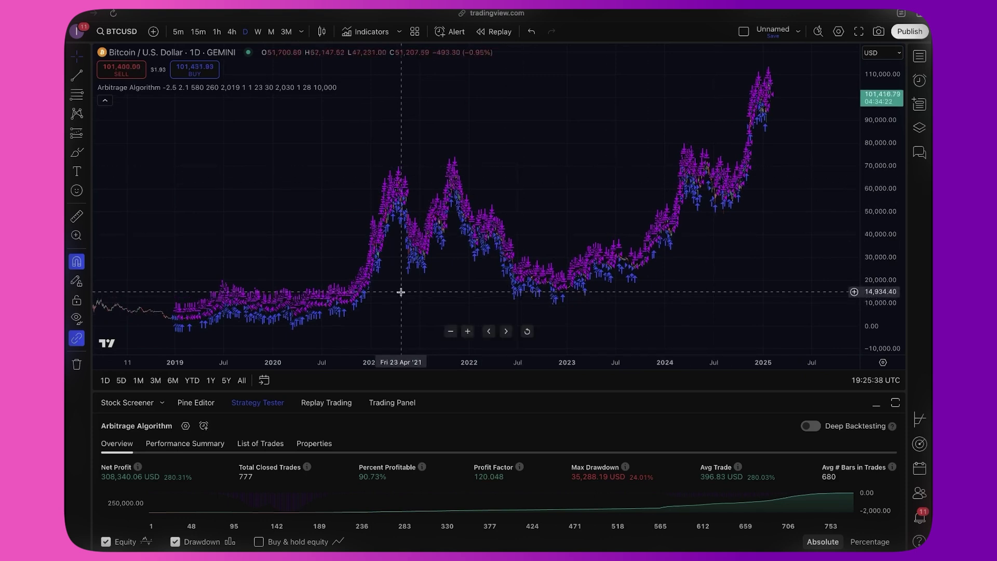
drag(470, 291, 425, 287)
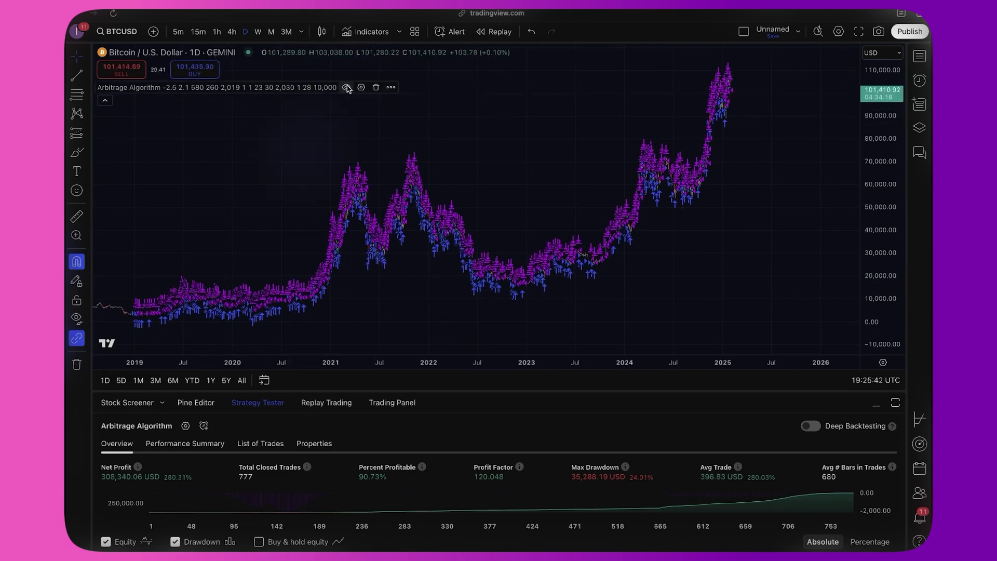
Step: Disable exiting the full position on the last historical bar in the Arbitrage Algorithm's backtesting options
click(361, 87)
drag(506, 56, 764, 57)
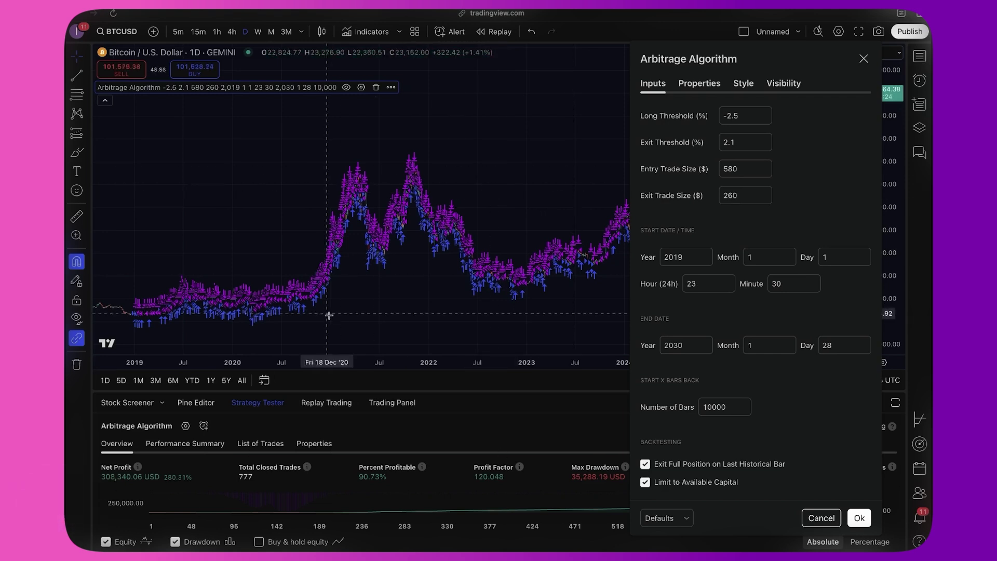
click(645, 464)
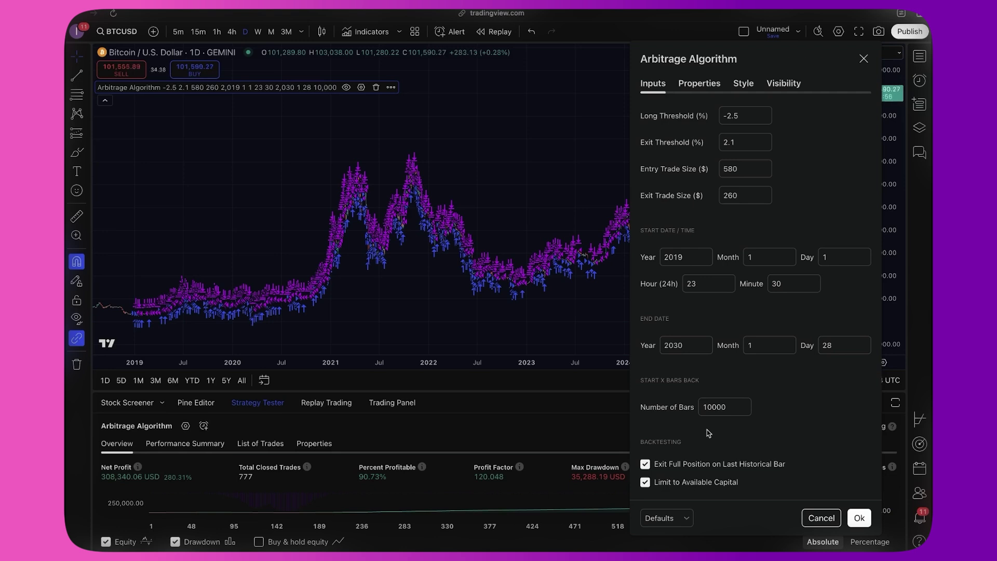
click(645, 464)
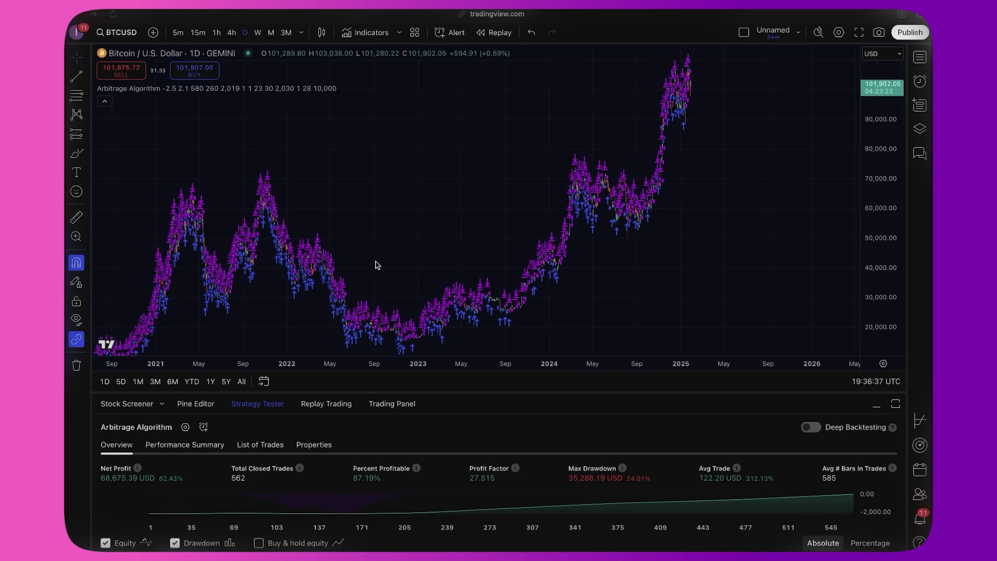
Step: Reopen the Arbitrage Algorithm's Inputs and move the settings dialog aside to uncover more of the chart
click(361, 88)
click(395, 95)
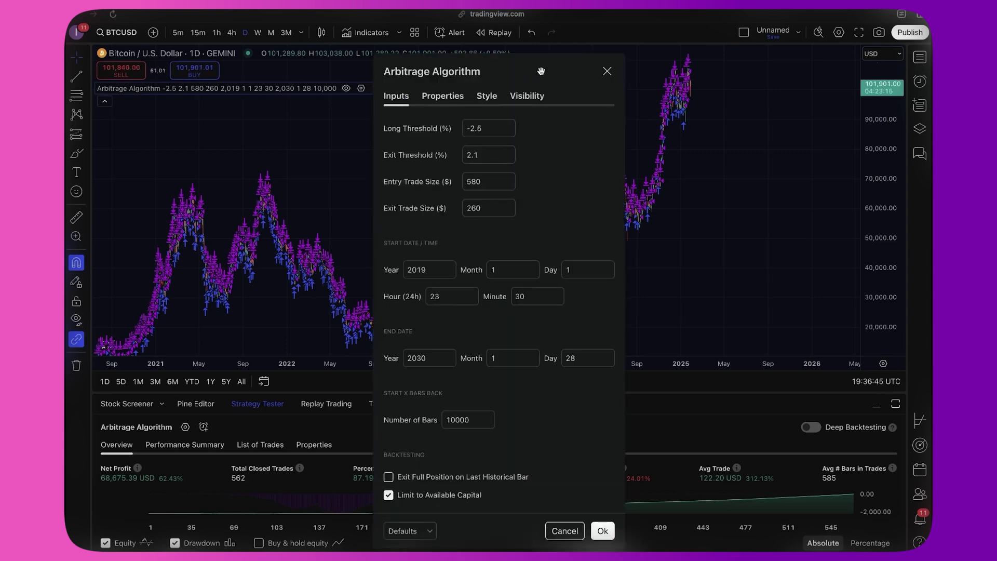
drag(544, 75, 695, 59)
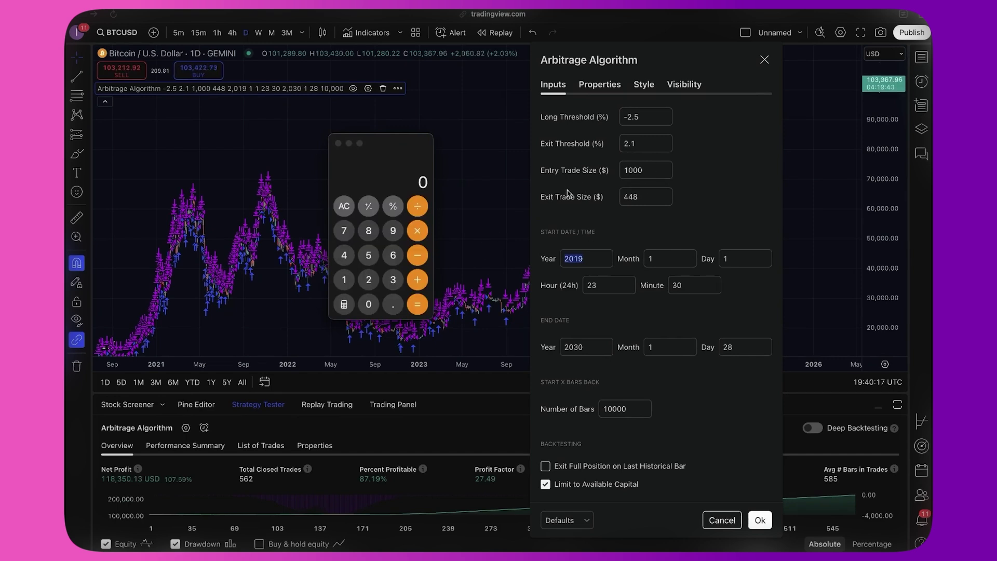
Step: Calculate 1000 divided by 2.23 in the calculator to work out the exit trade size
click(344, 280)
click(369, 304)
click(368, 304)
click(376, 302)
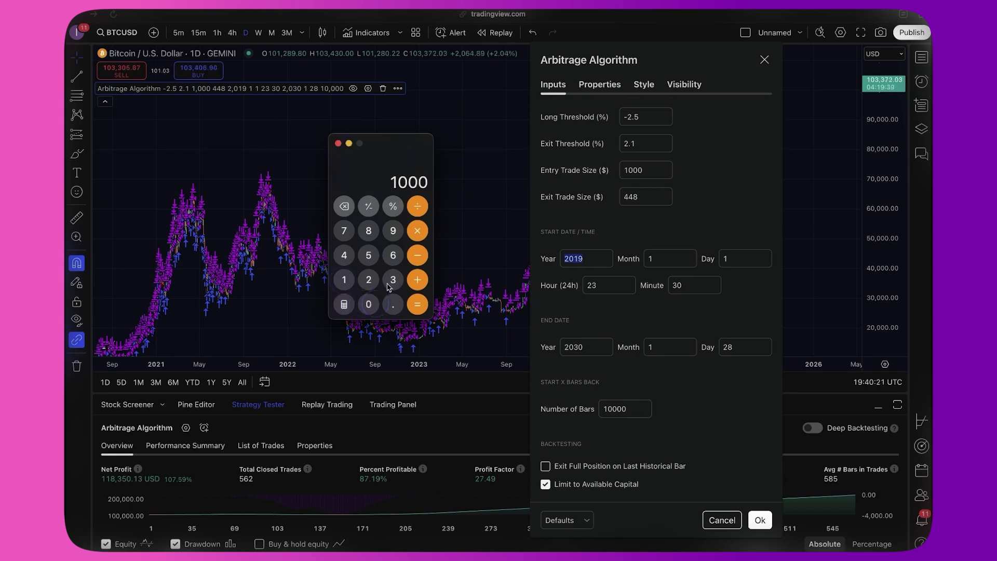
click(416, 206)
click(369, 281)
click(393, 303)
click(369, 280)
click(393, 280)
click(427, 310)
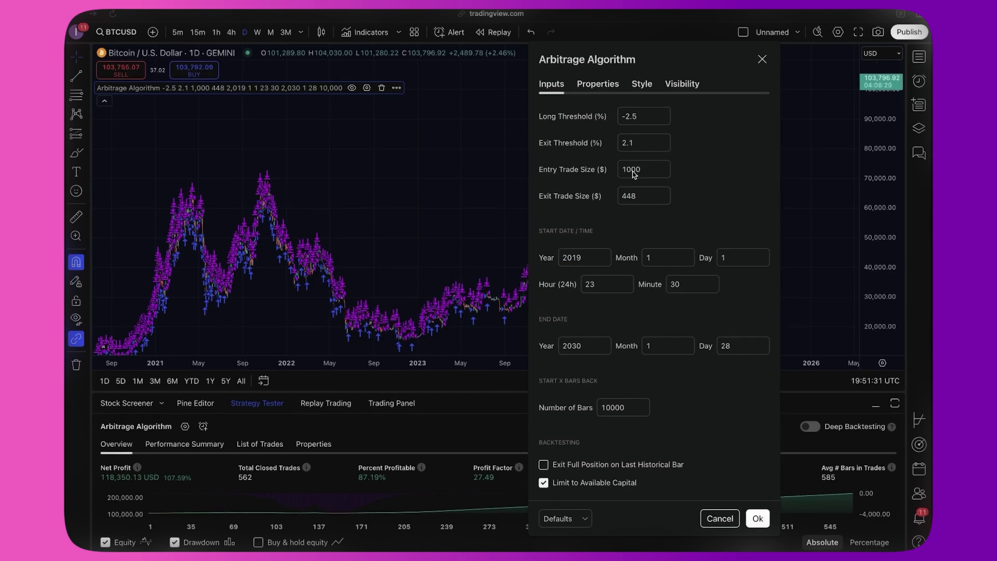
Step: Set the entry trade size to 580 and the exit trade size to 260, and apply the settings
double_click(633, 172)
text(580)
key(Tab)
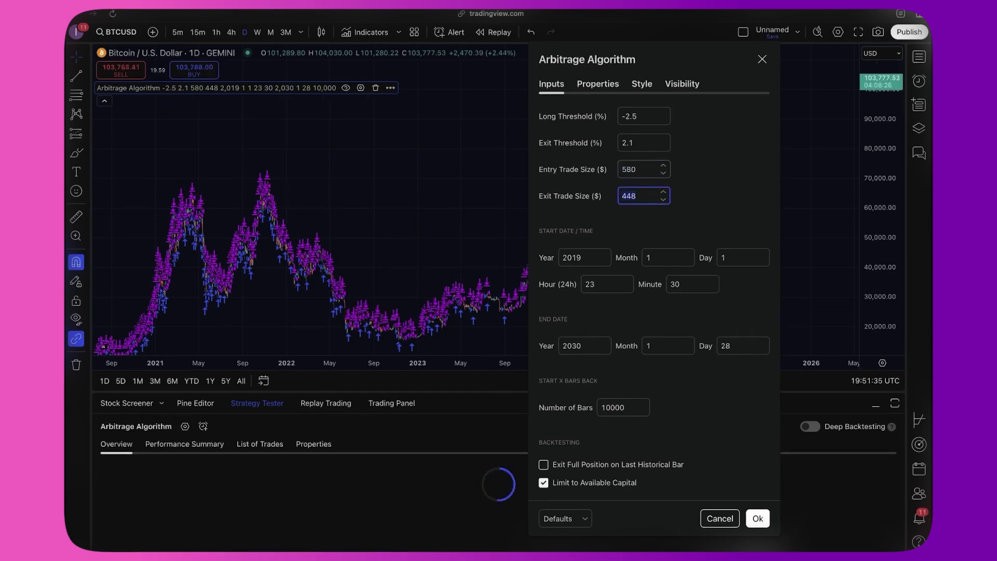
text(260)
key(Tab)
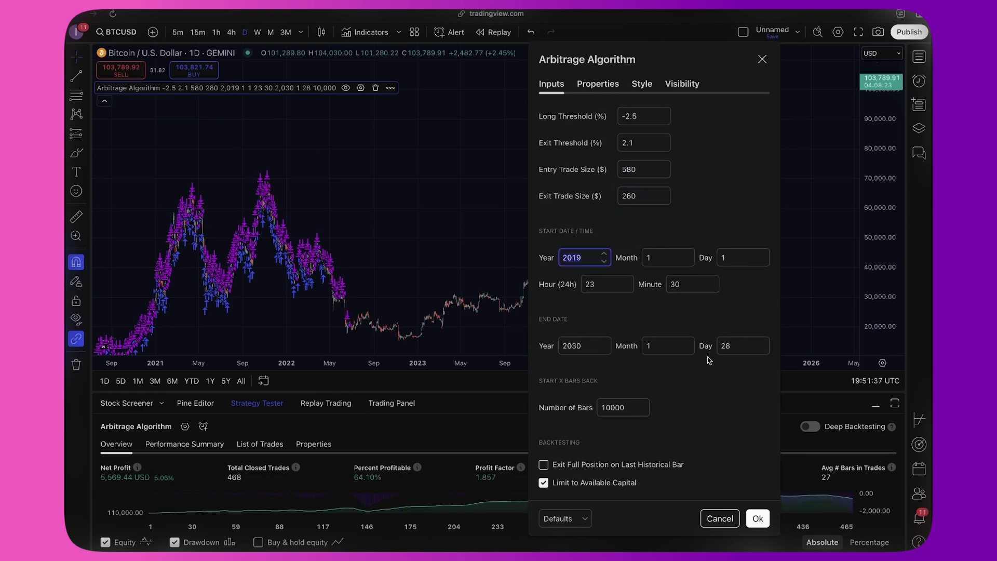
click(764, 514)
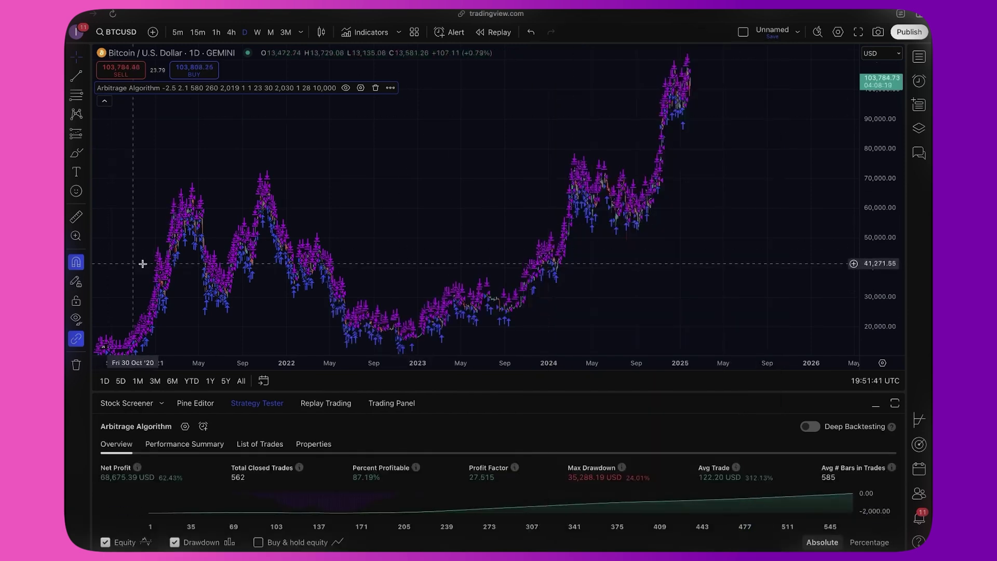
Step: Set the strategy's start date to year 2025, month 1, day 29 and apply the settings
click(360, 88)
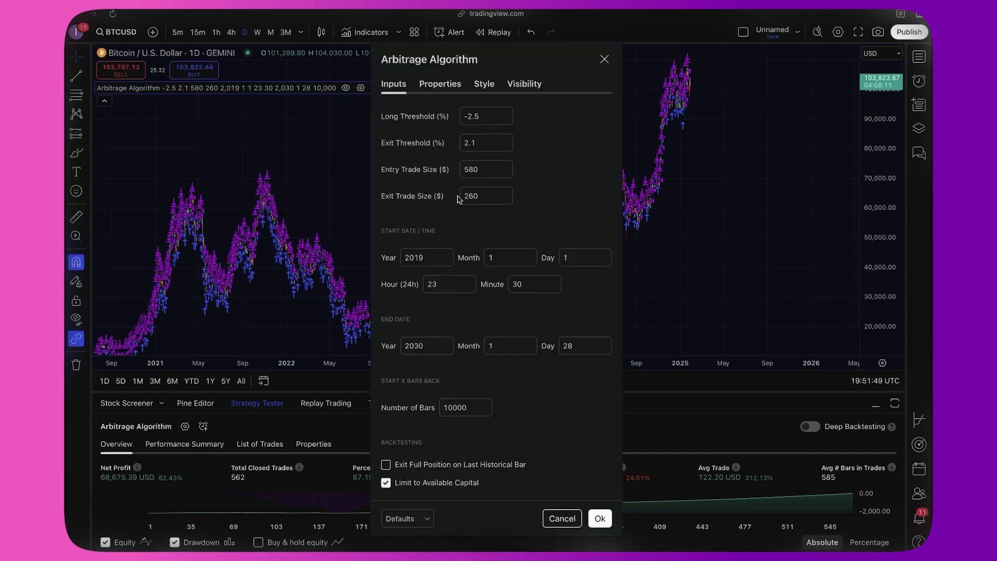
click(427, 258)
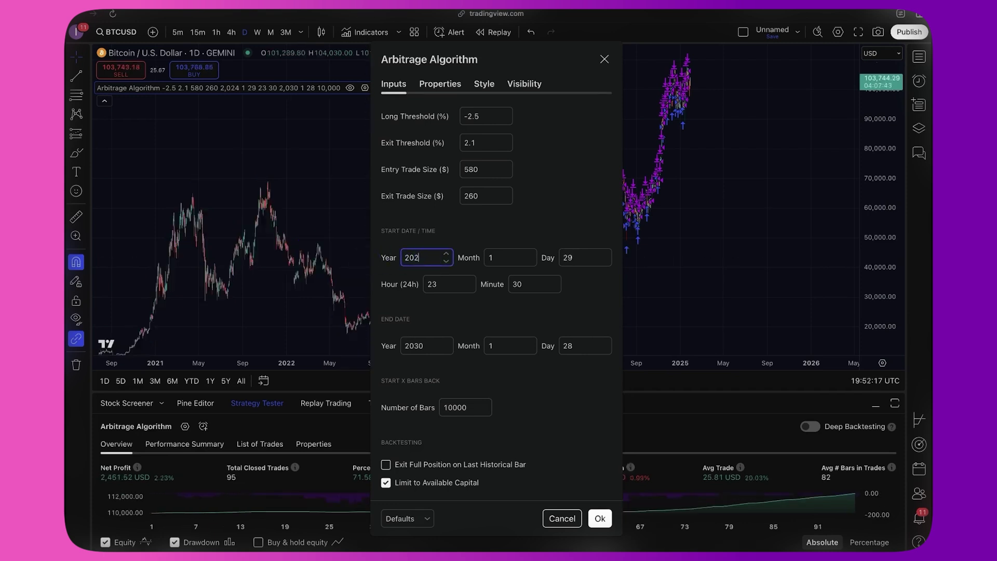
key(BackSpace)
text(5)
click(511, 256)
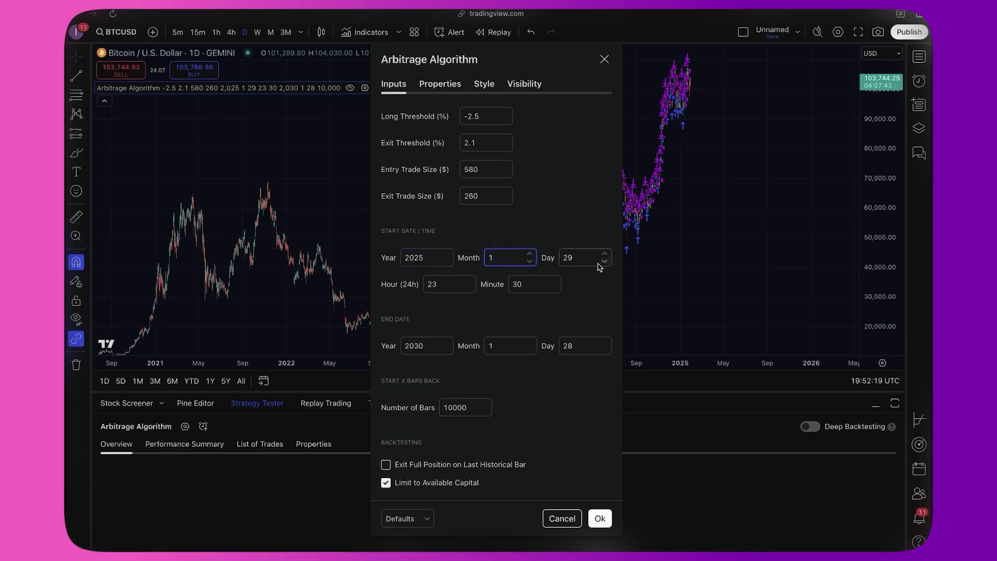
click(597, 261)
click(457, 285)
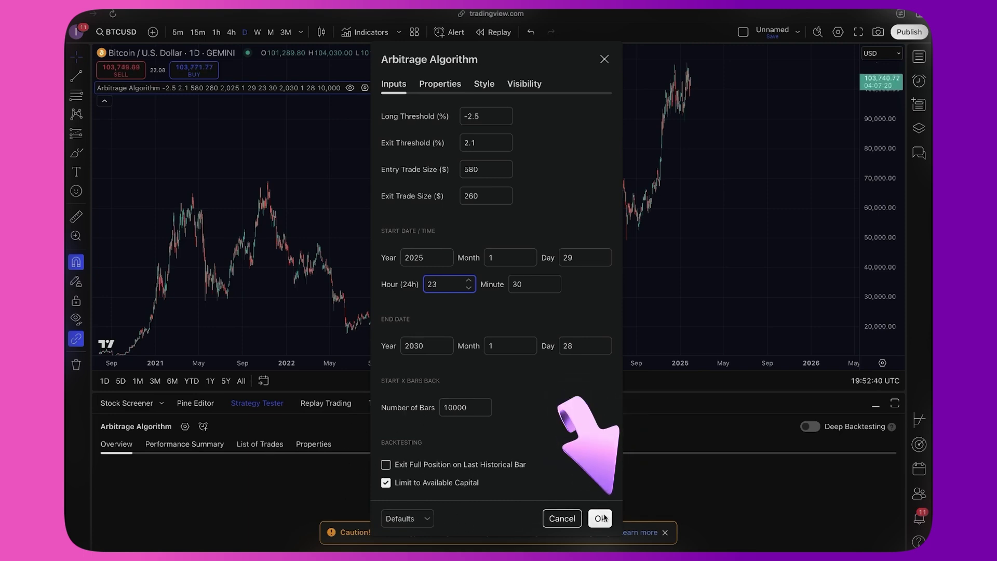
click(599, 517)
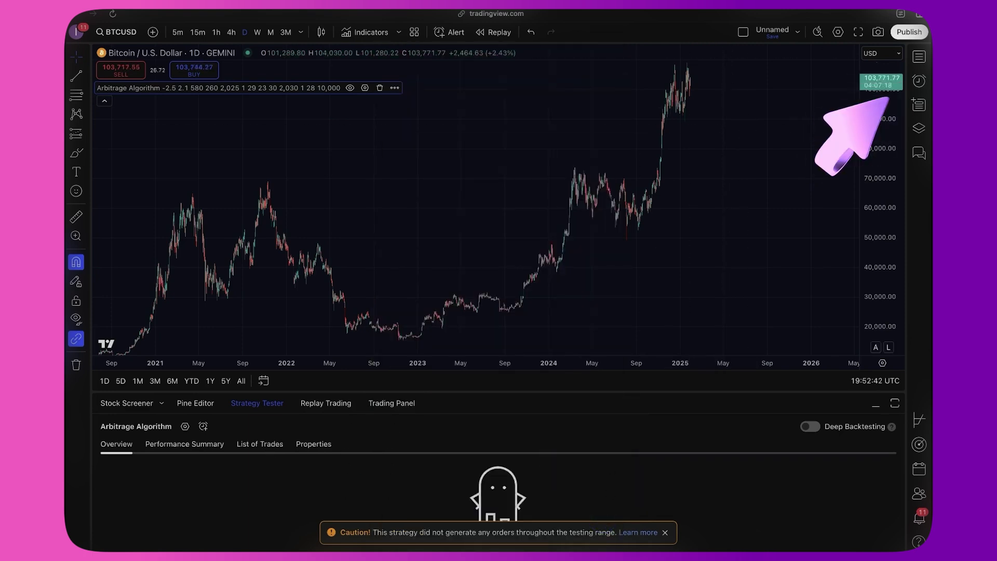
Step: Start a new alert on BTCUSD, 1D with the Arbitrage Algorithm strategy as its condition
click(917, 86)
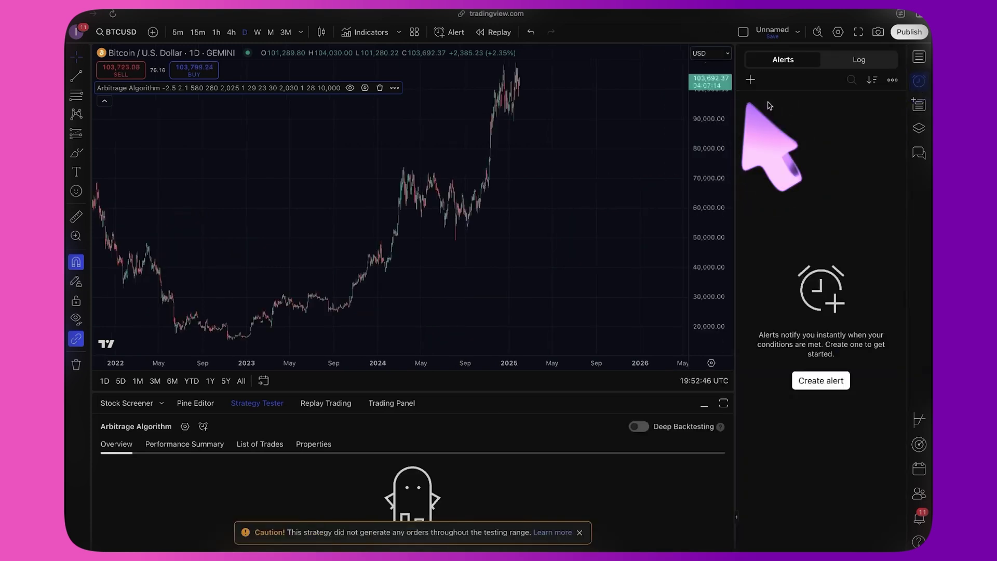
click(751, 80)
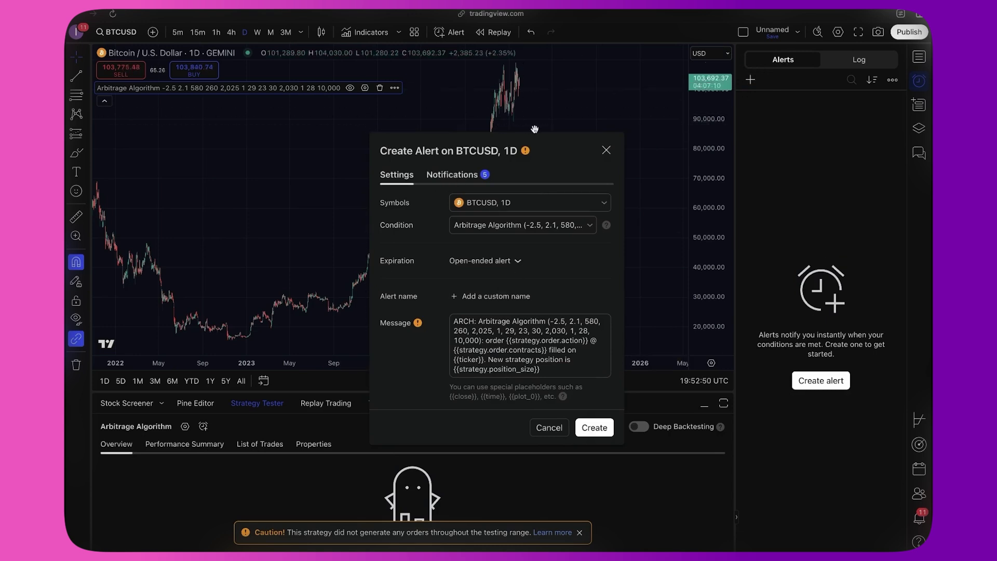
click(502, 223)
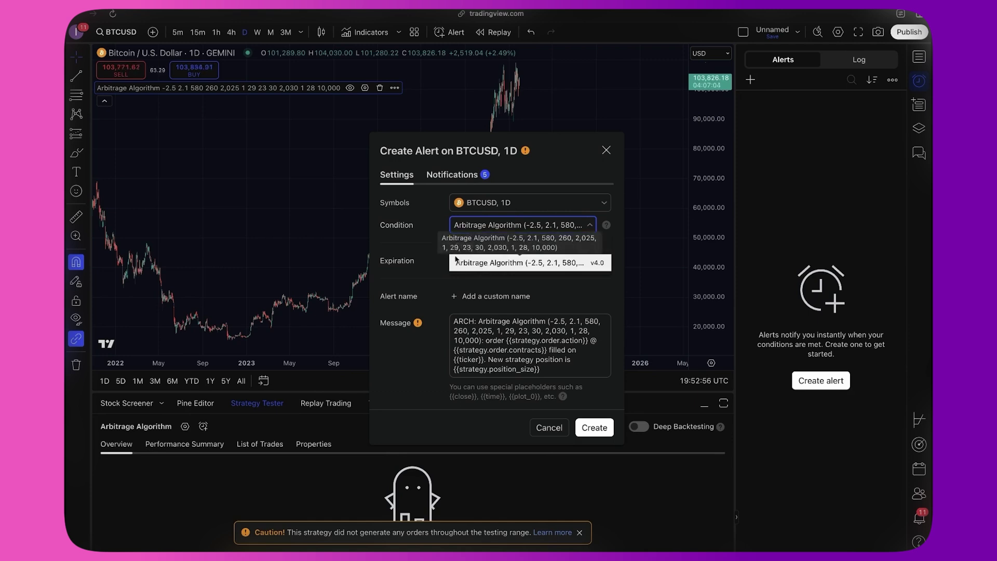
click(485, 264)
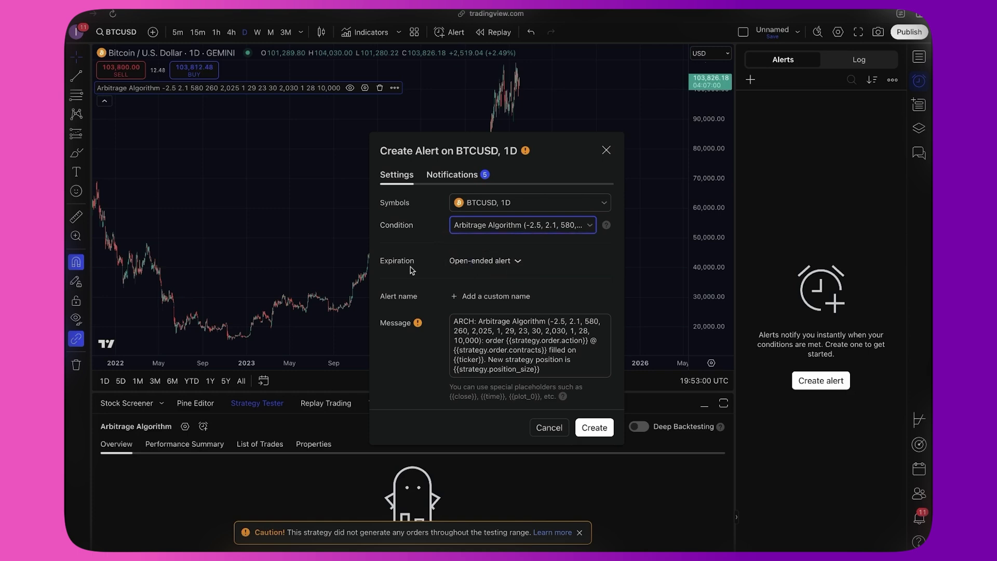
Step: Turn off the open-ended option and set the alert's expiration to March 29, 2025 at 13:54
click(465, 261)
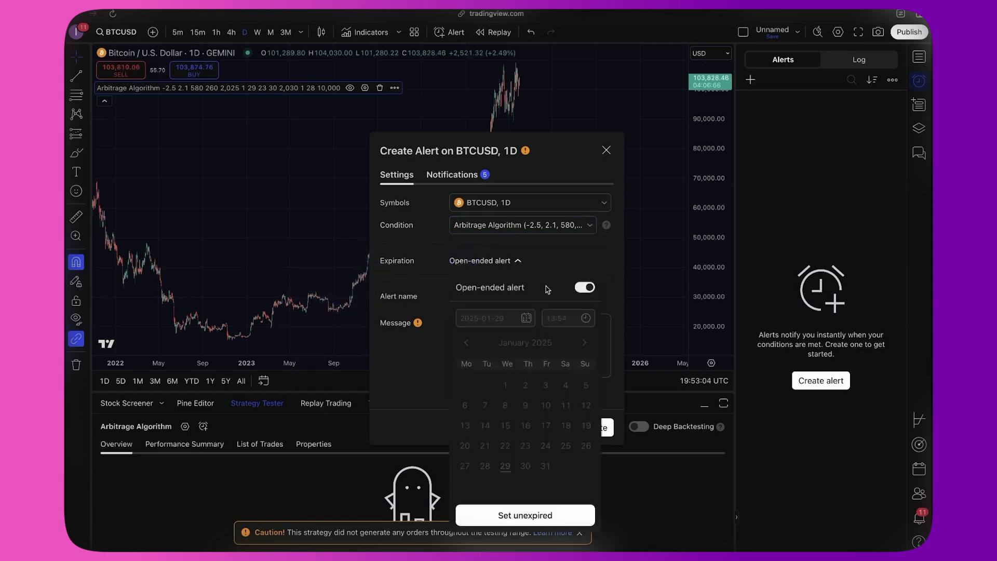
click(584, 287)
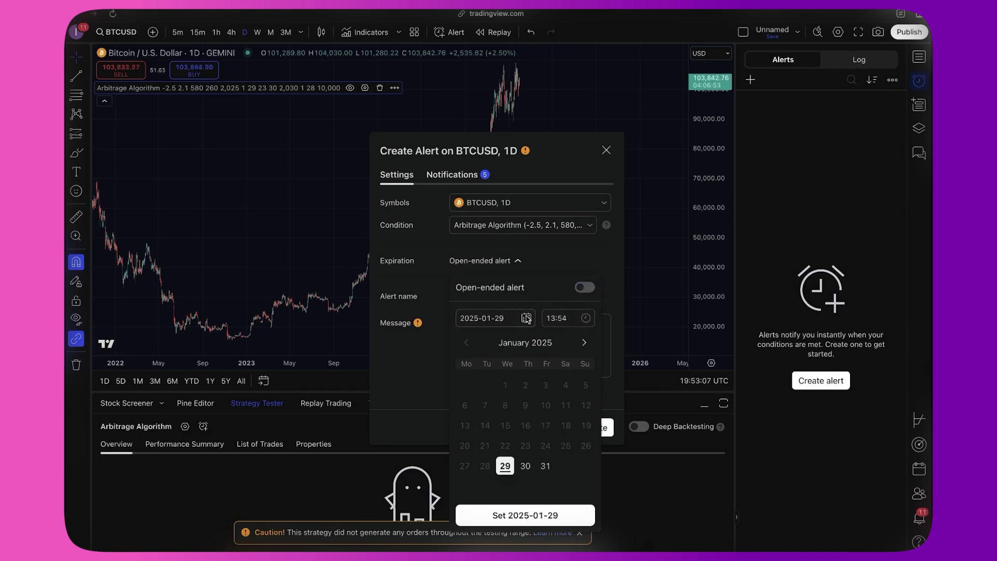
click(583, 343)
click(583, 343)
click(585, 270)
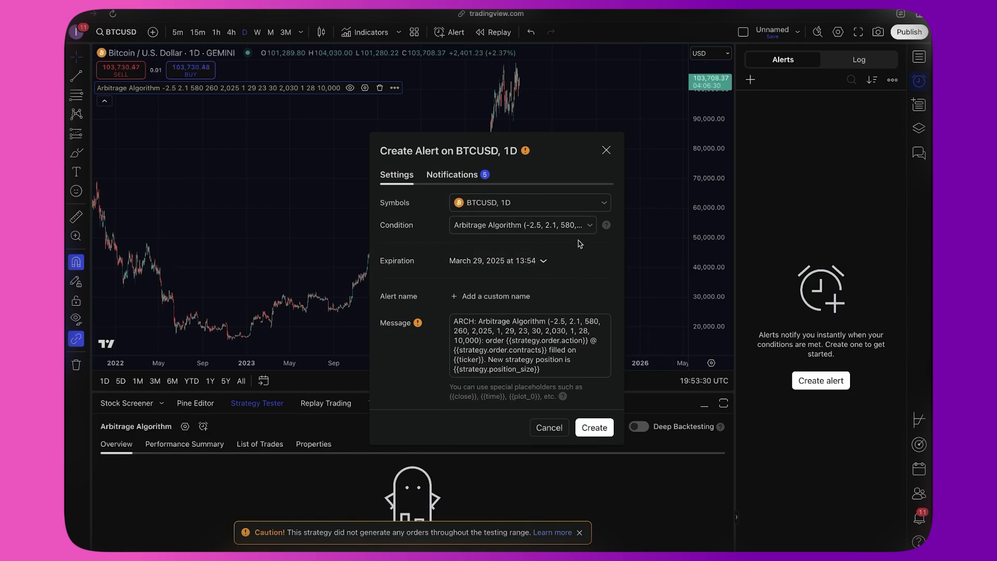
click(526, 259)
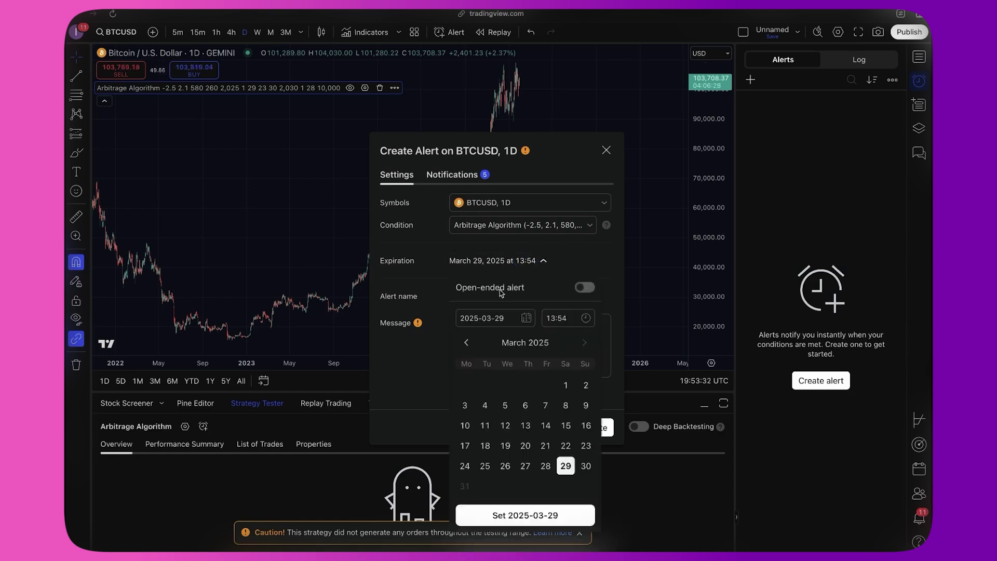
click(522, 262)
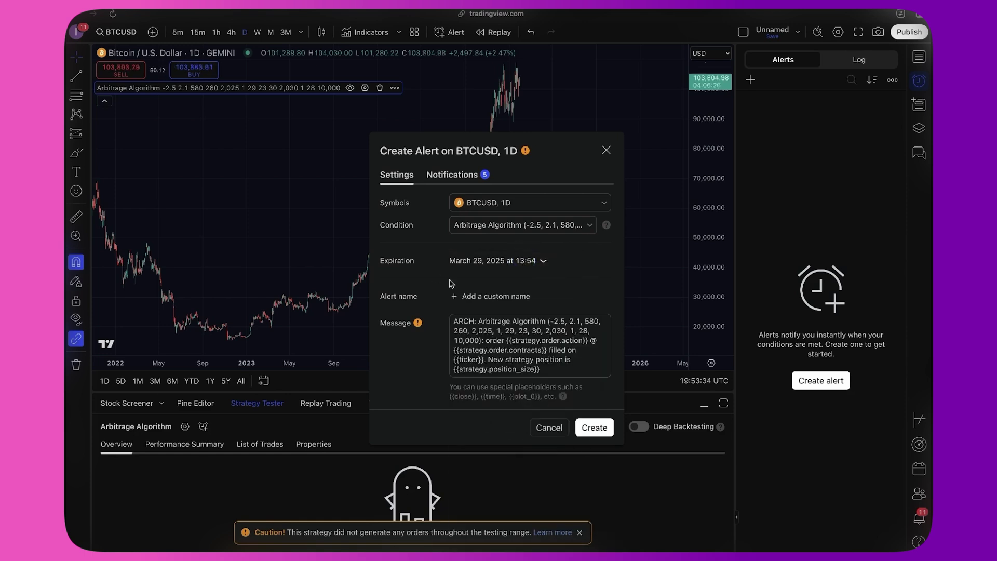
Step: Clear the daily alert's default message, check its notification options including the webhook URL, and create the alert
double_click(522, 349)
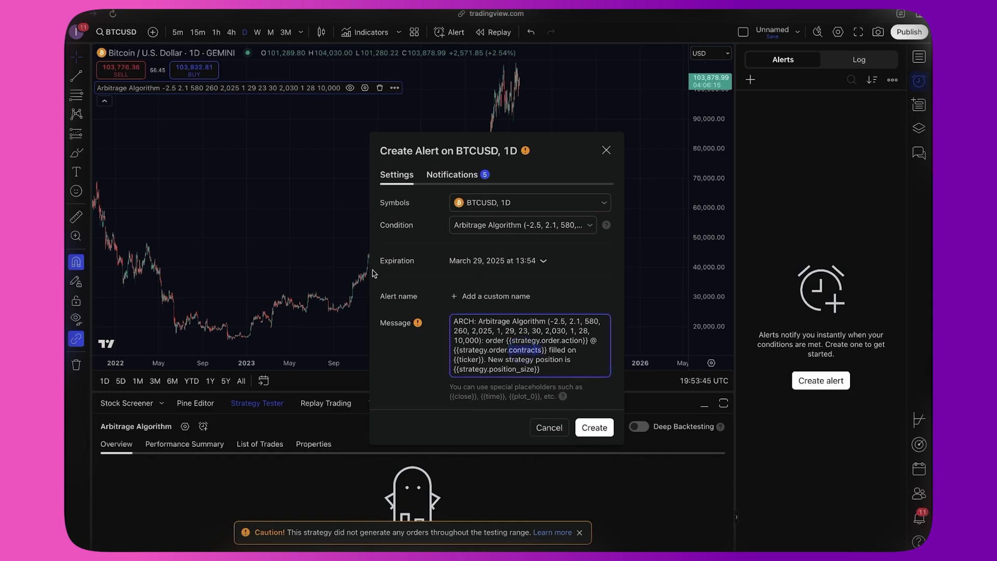
click(528, 365)
key(super+a)
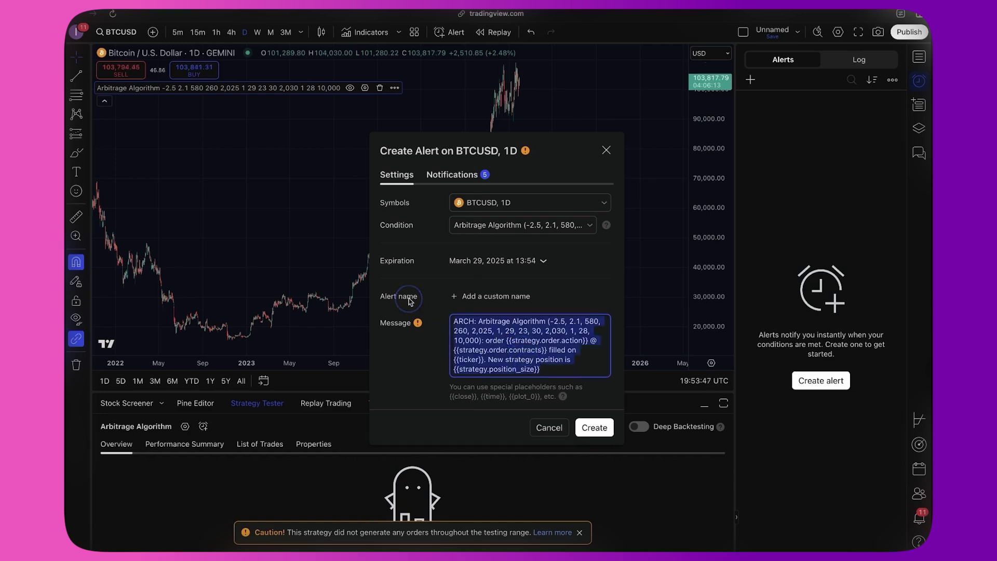
key(BackSpace)
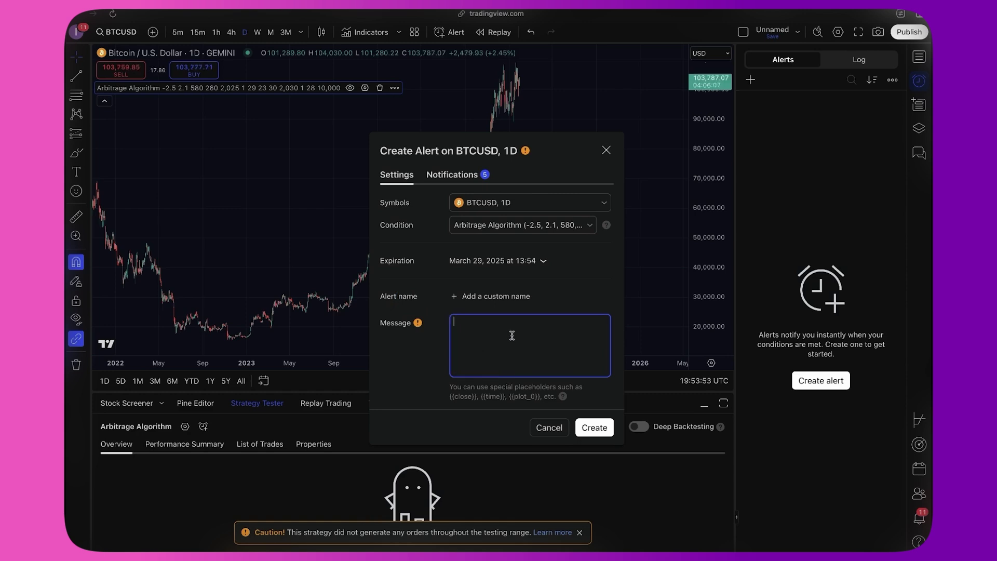
click(450, 176)
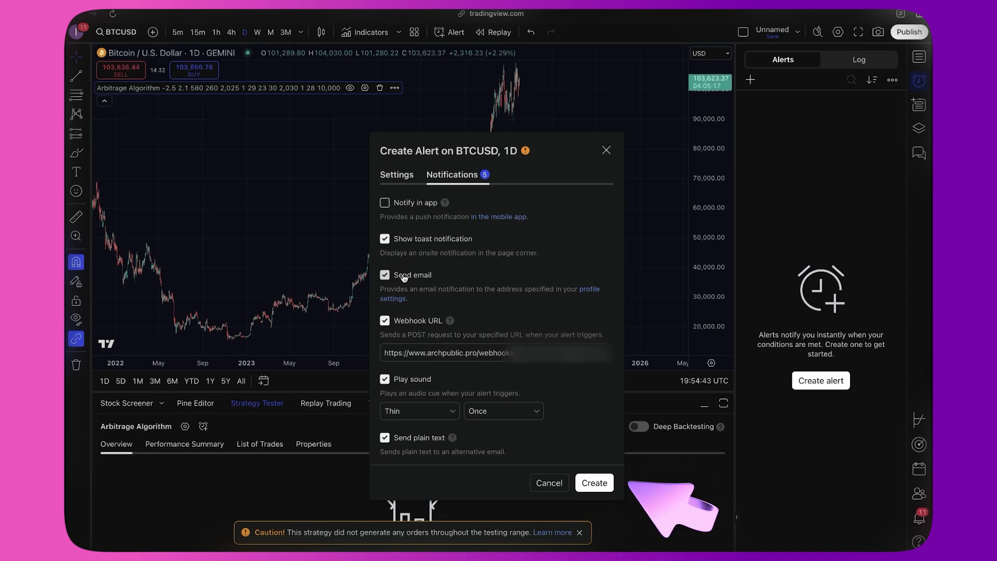
click(594, 482)
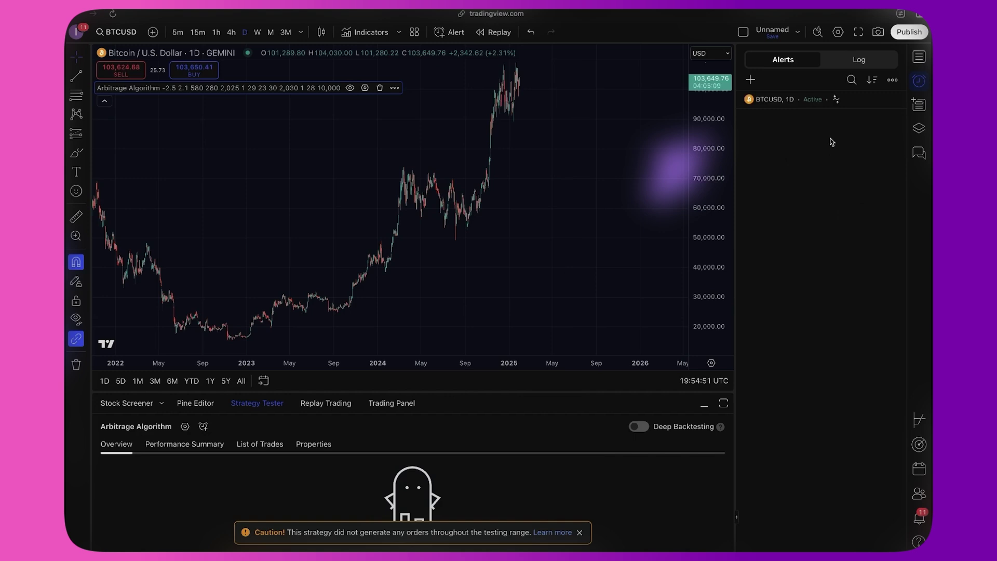
mouse_move(773, 106)
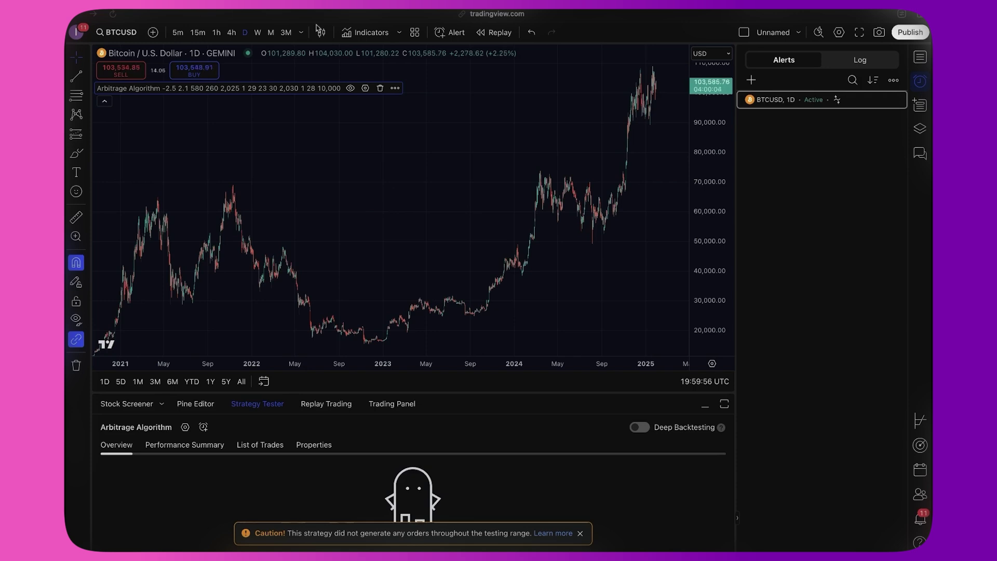
Step: Set the strategy to long threshold -20, exit threshold 16, trade sizes 50000 and 25000, start date 2019-1-1, and exiting the full position on the last bar
click(365, 88)
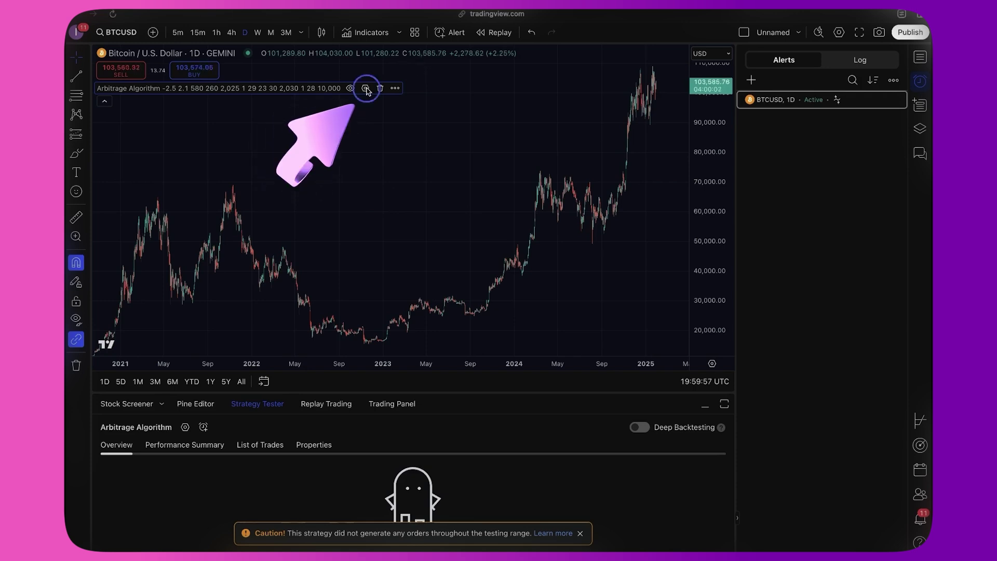
drag(488, 60, 633, 50)
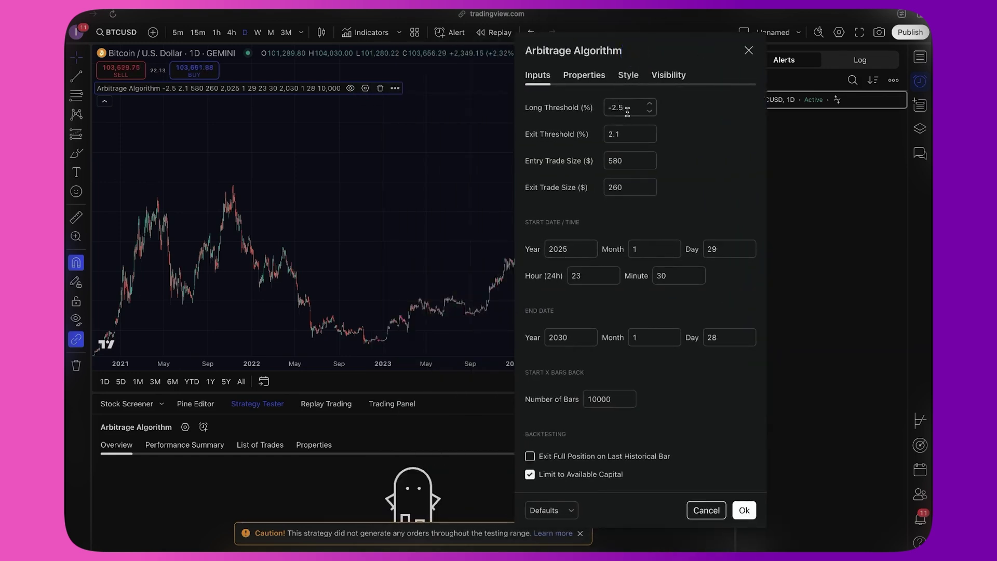
drag(660, 41, 688, 41)
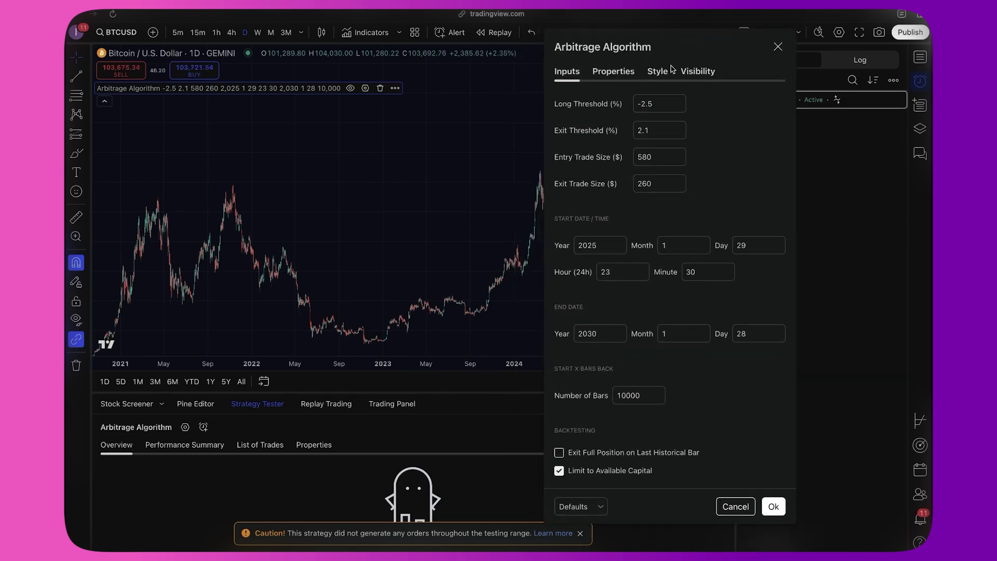
click(653, 104)
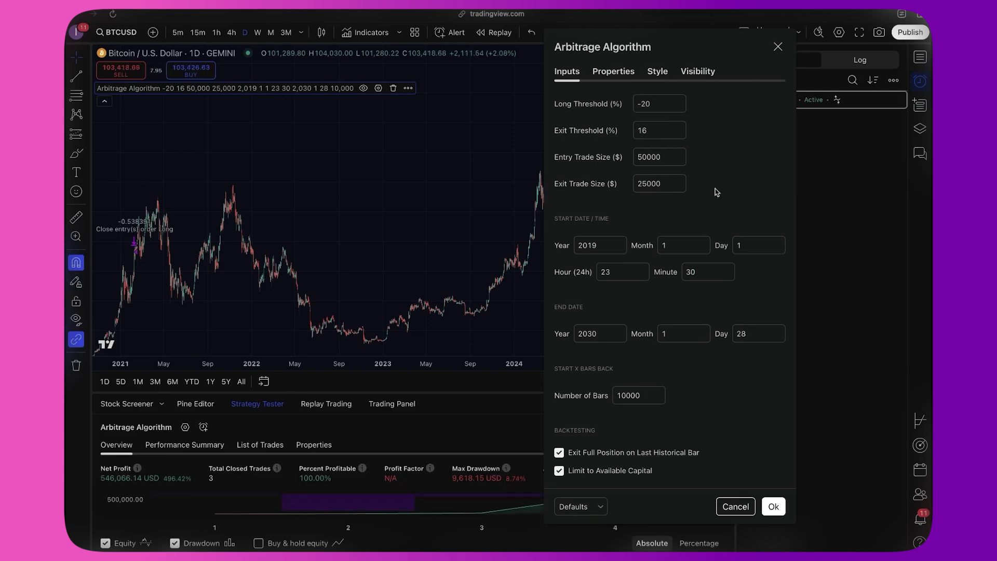
Step: Set the strategy's entry trade size to 25000 and exit trade size to 12500
double_click(665, 159)
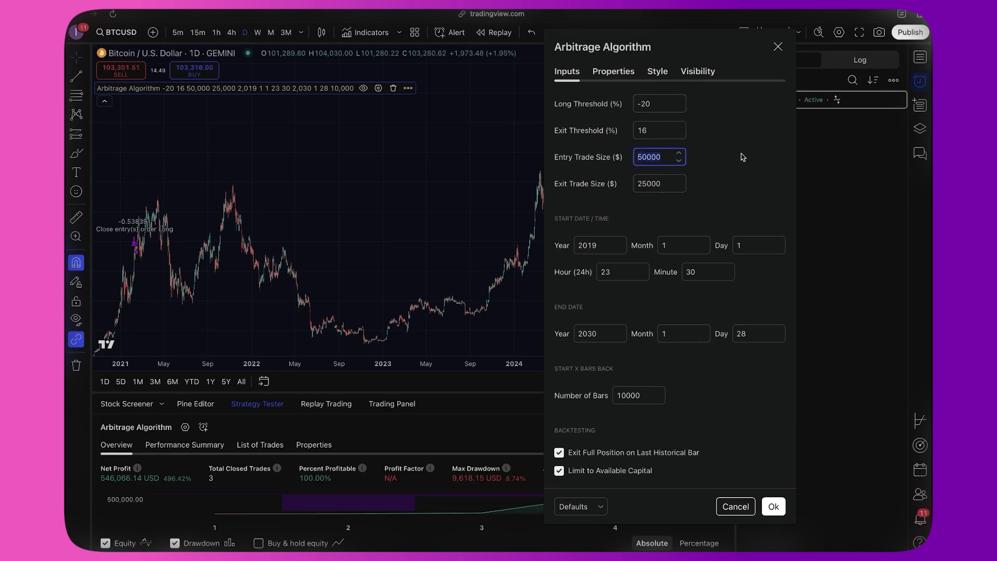
text(25)
key(Tab)
text(125)
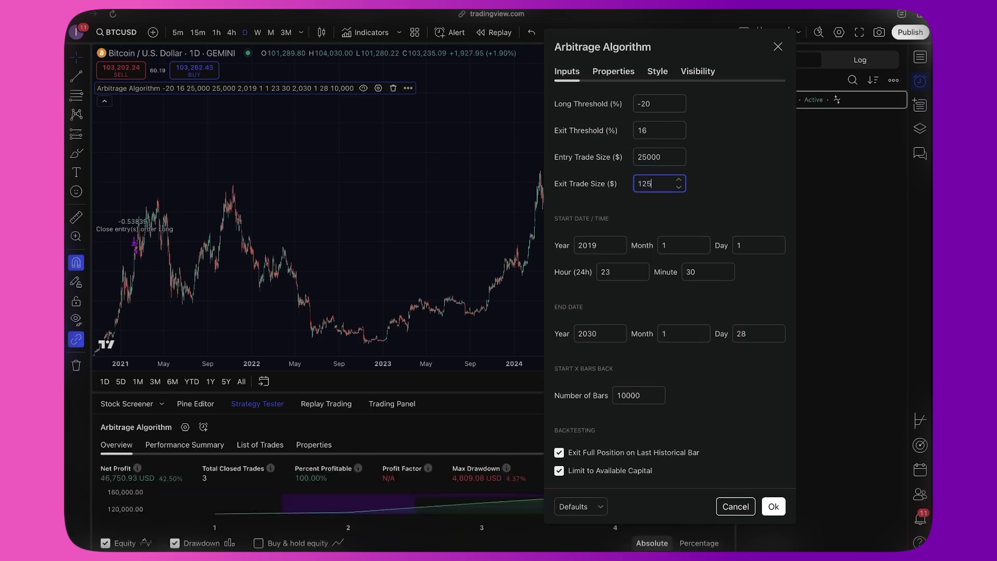
click(637, 156)
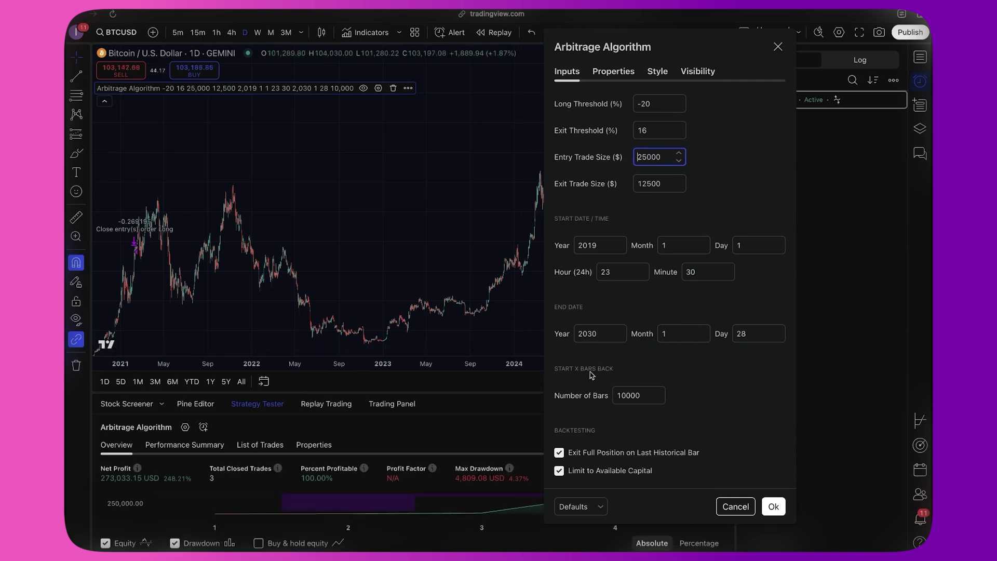
Step: Switch the BTCUSD chart to the weekly timeframe and fit the strategy's full trade history into view
click(257, 32)
scroll(476, 277, up, 5)
drag(432, 216, 549, 192)
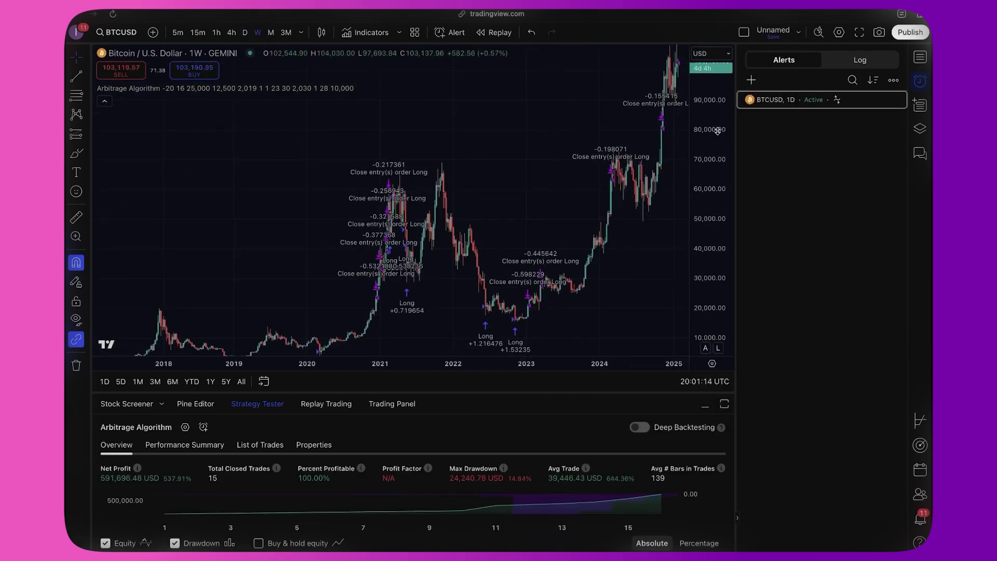
drag(718, 131, 703, 214)
drag(646, 254, 580, 262)
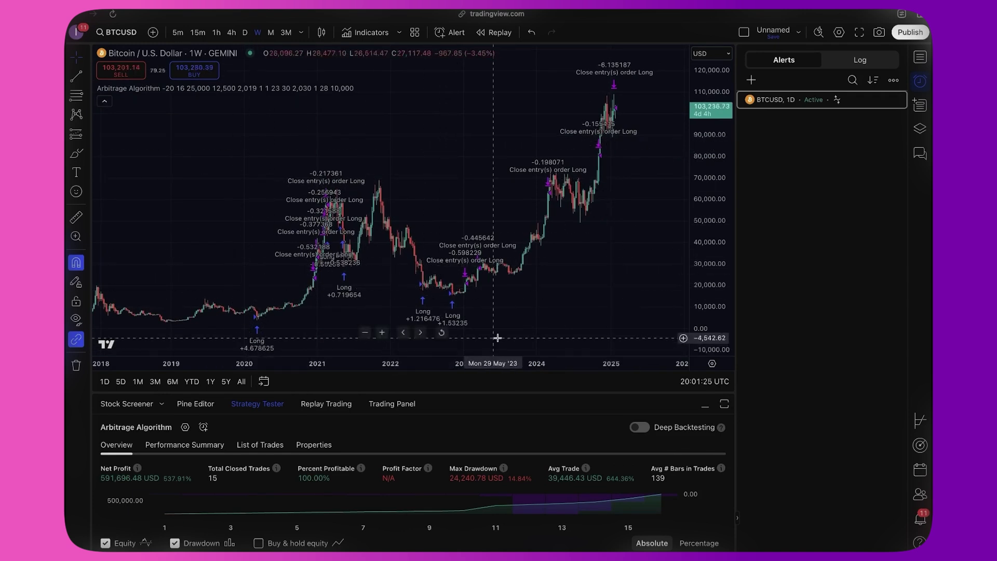
Step: Examine the strategy's long entry and close markers on the weekly chart from 2020 to 2025
drag(616, 270, 645, 265)
drag(694, 233, 694, 236)
drag(634, 280, 633, 276)
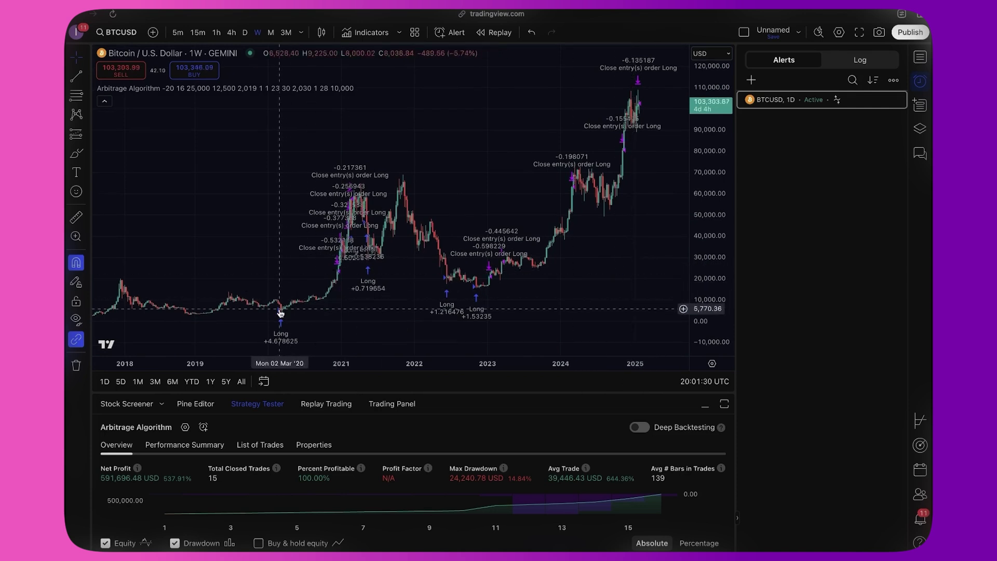
scroll(322, 263, up, 1)
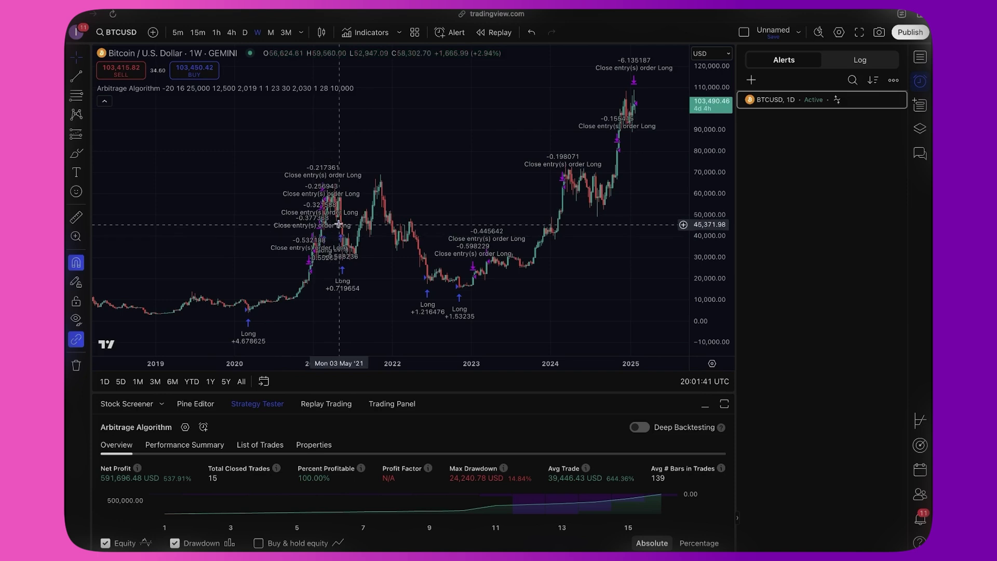
scroll(311, 240, up, 4)
drag(273, 267, 363, 273)
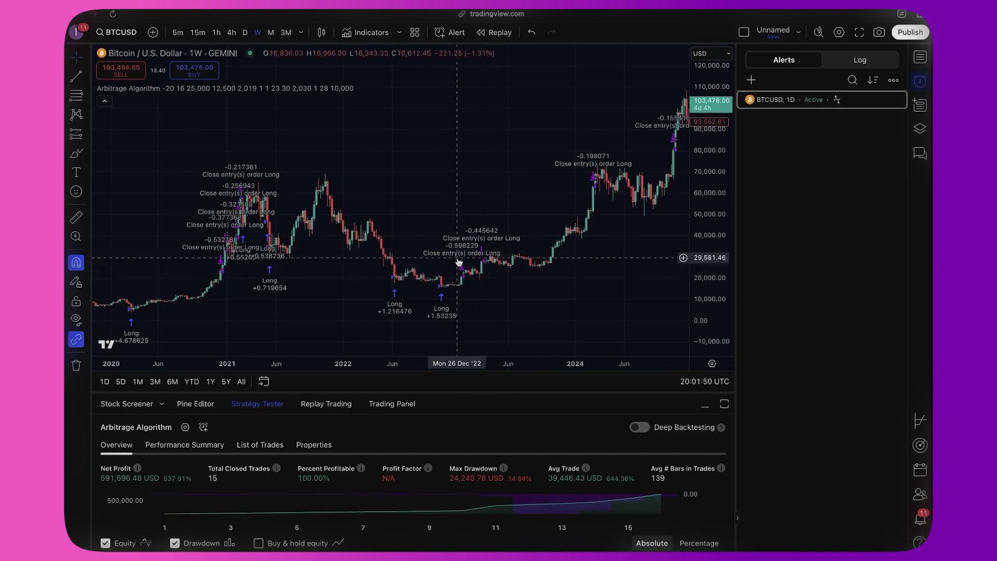
scroll(457, 259, right, 5)
drag(434, 205, 518, 151)
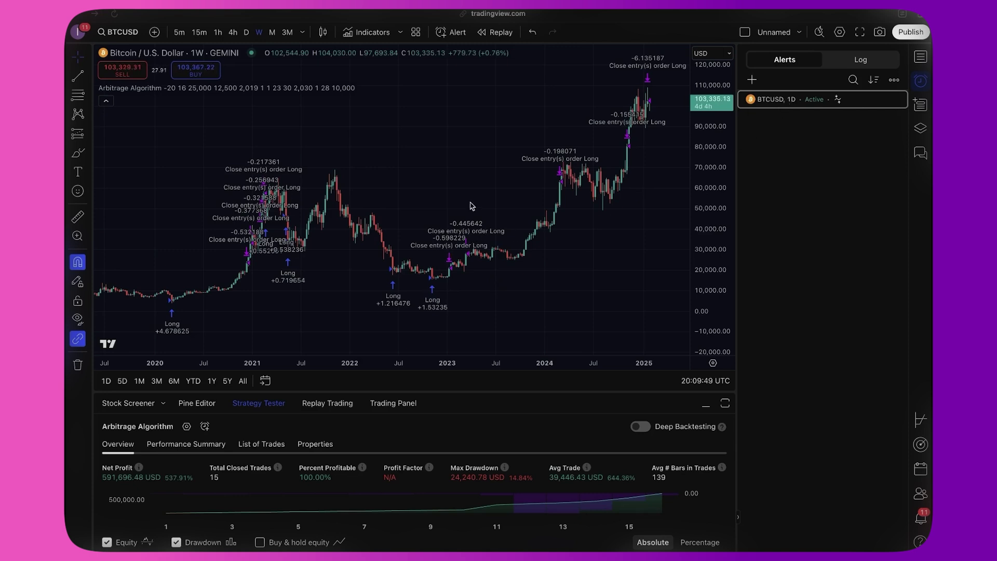
Step: Show the chart's data window and set the strategy's initial capital to 100000, applying the settings
click(919, 130)
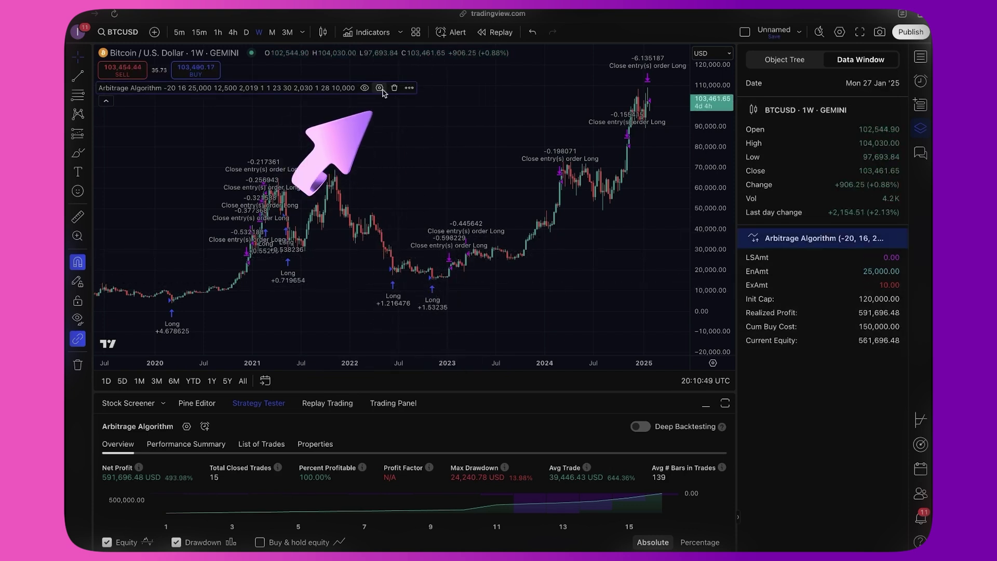
click(383, 89)
click(500, 127)
text(00000)
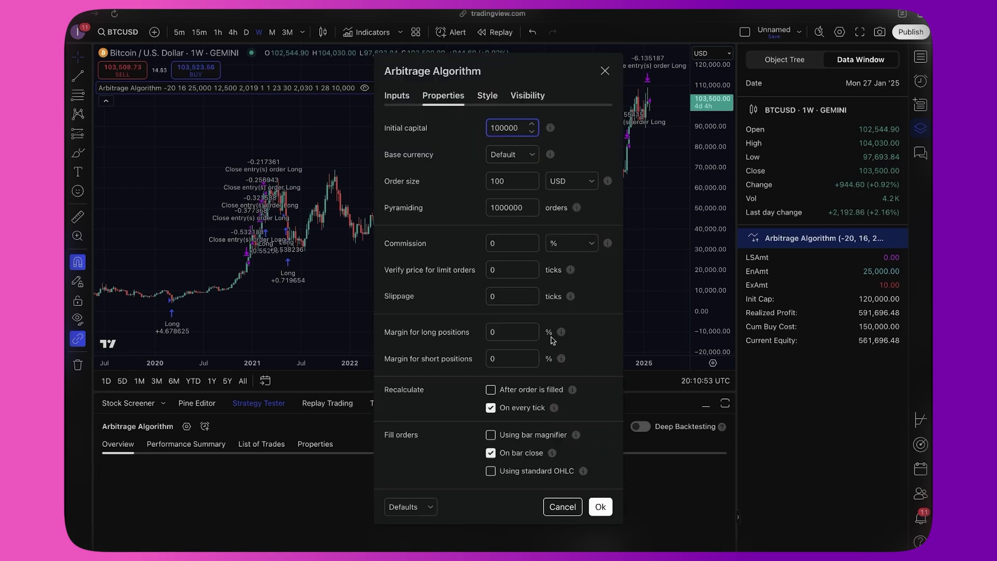
click(600, 506)
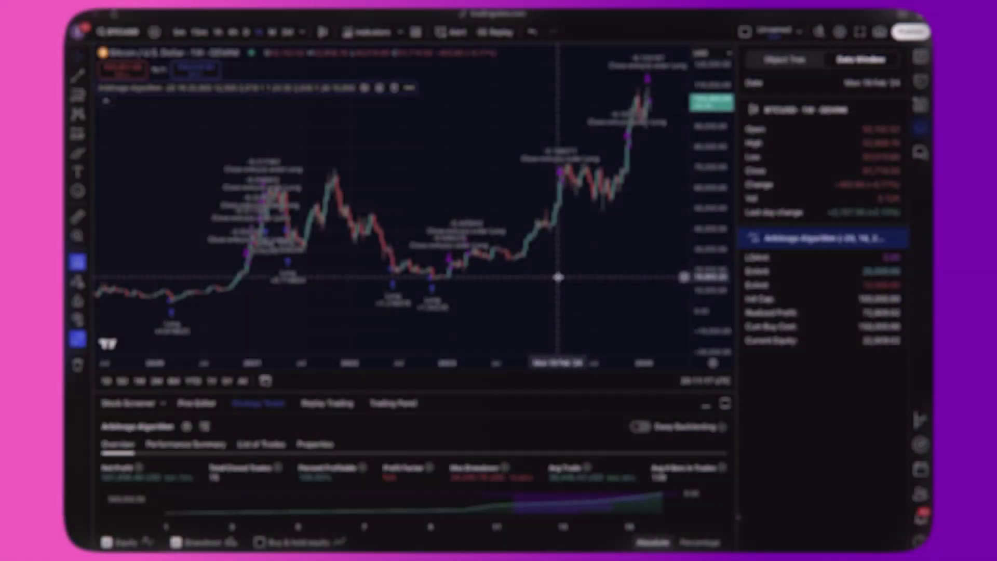
Step: Set the strategy's start date to year 2025, month 1, day 29, turn off exiting the full position on the last historical bar, and apply
click(379, 88)
click(397, 98)
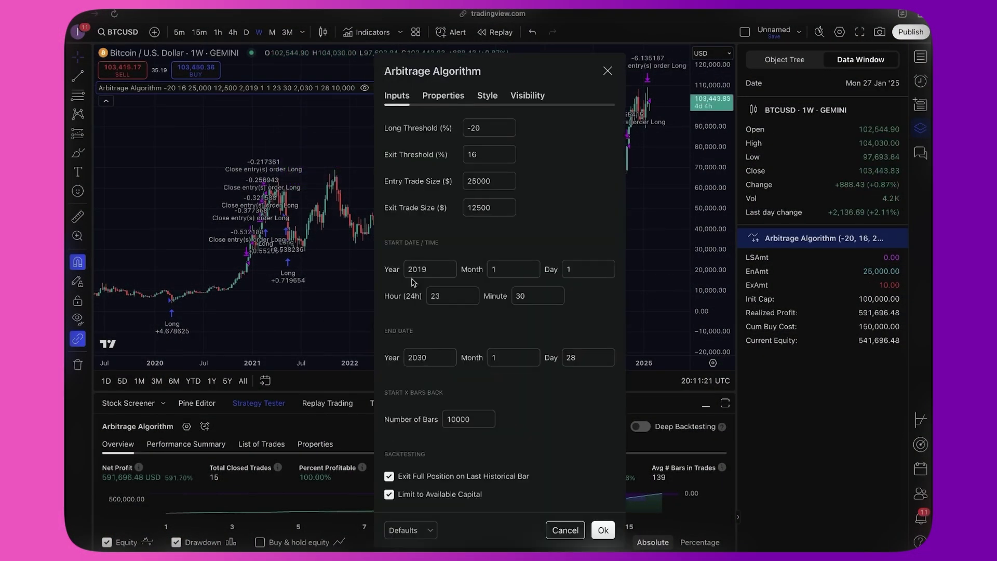
click(429, 267)
key(BackSpace)
key(BackSpace)
text(2)
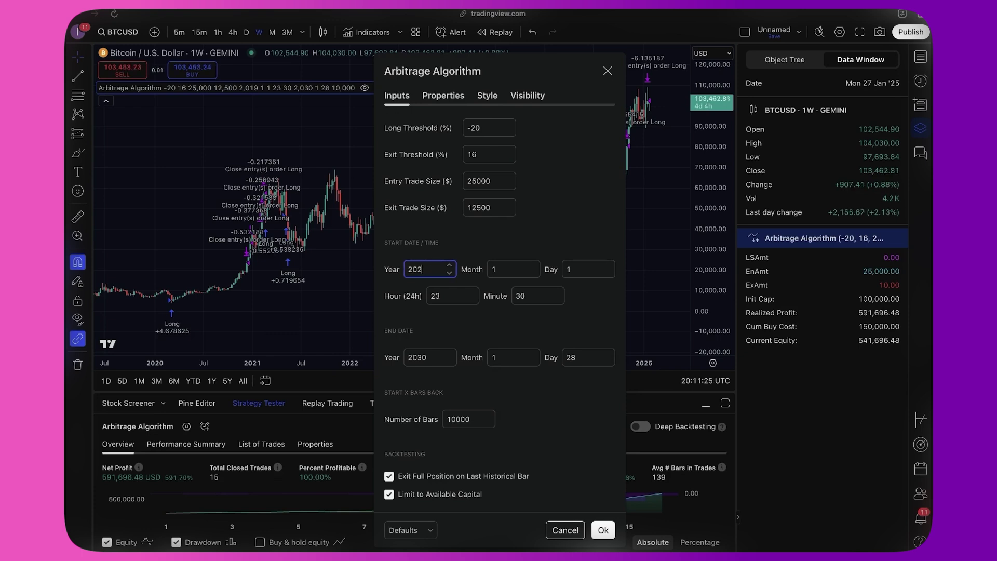
key(Tab)
key(Tab)
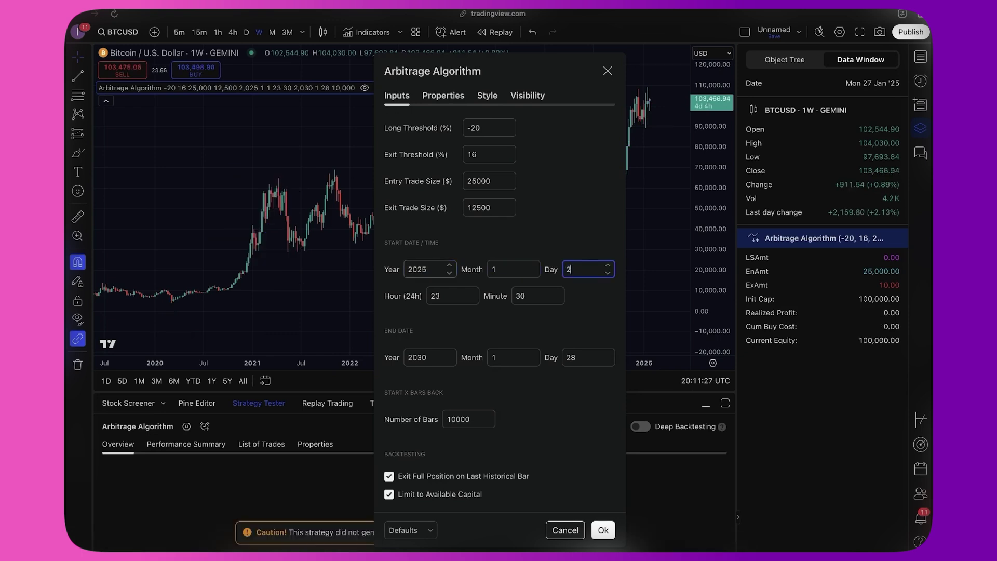
key(Tab)
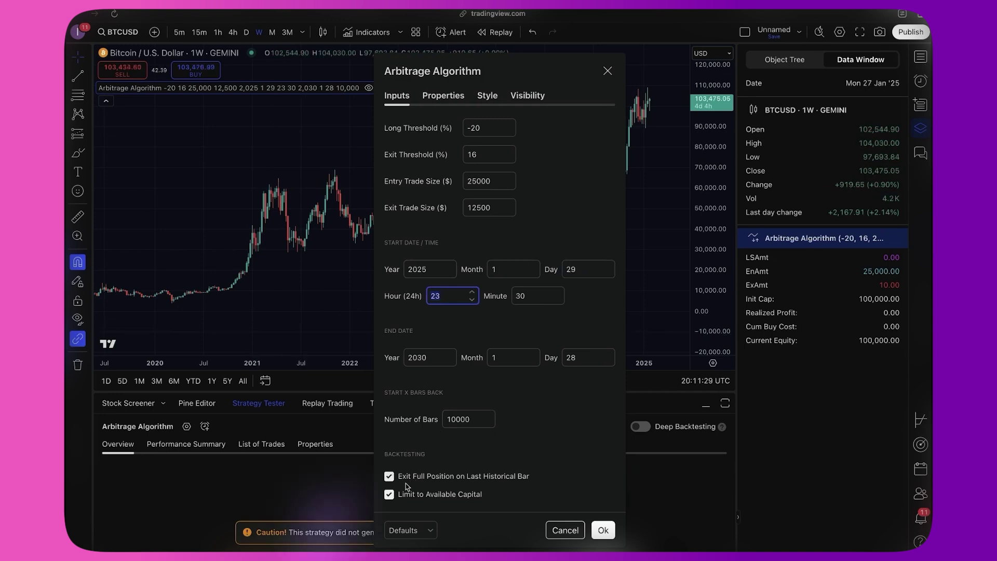
click(389, 477)
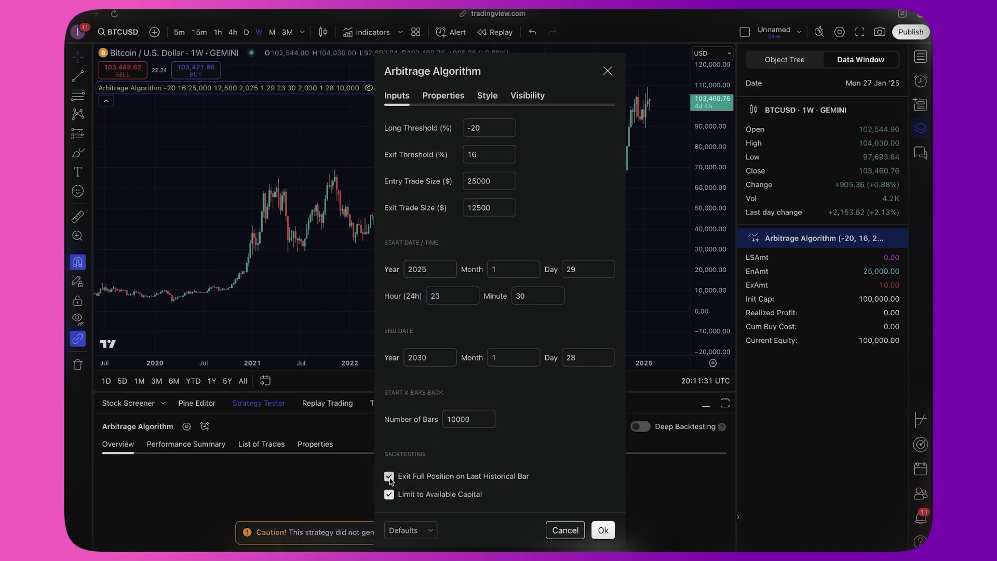
click(603, 530)
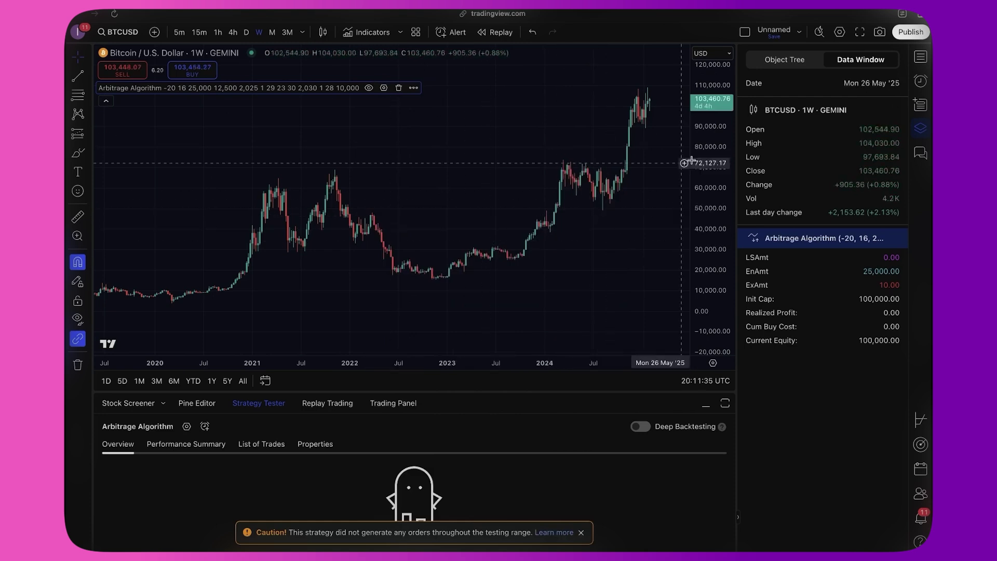
Step: Start a new alert on BTCUSD, 1W with the Arbitrage Algorithm strategy as its condition
click(920, 80)
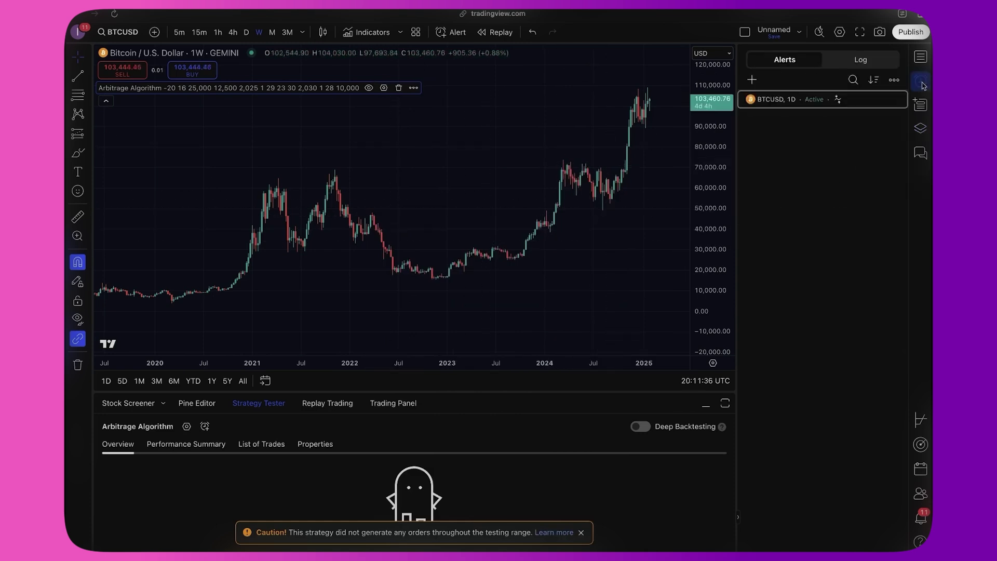
click(752, 79)
click(498, 224)
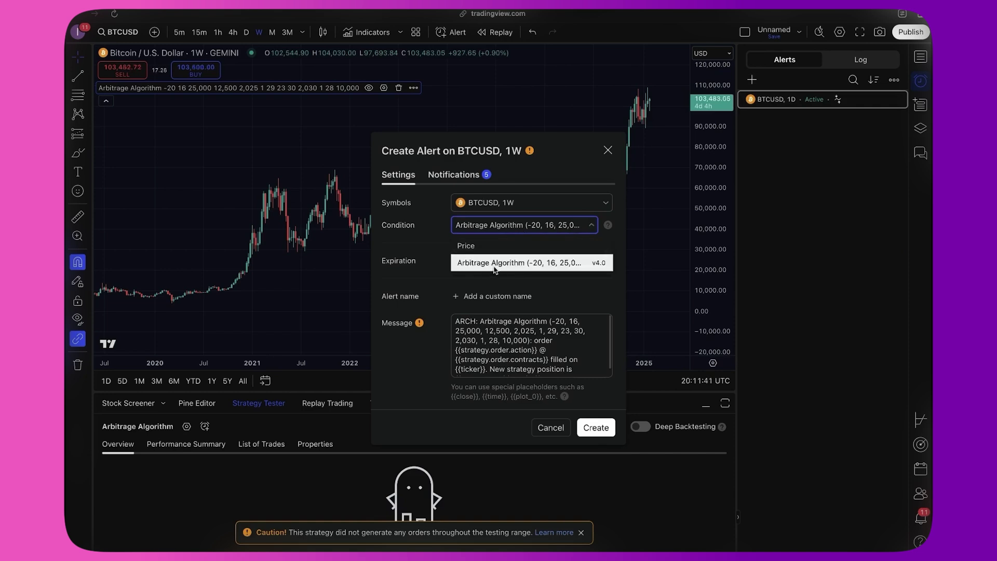
click(493, 264)
Step: Set the weekly alert's expiration to March 29, 2025 at 14:11 and clear its default message
click(540, 260)
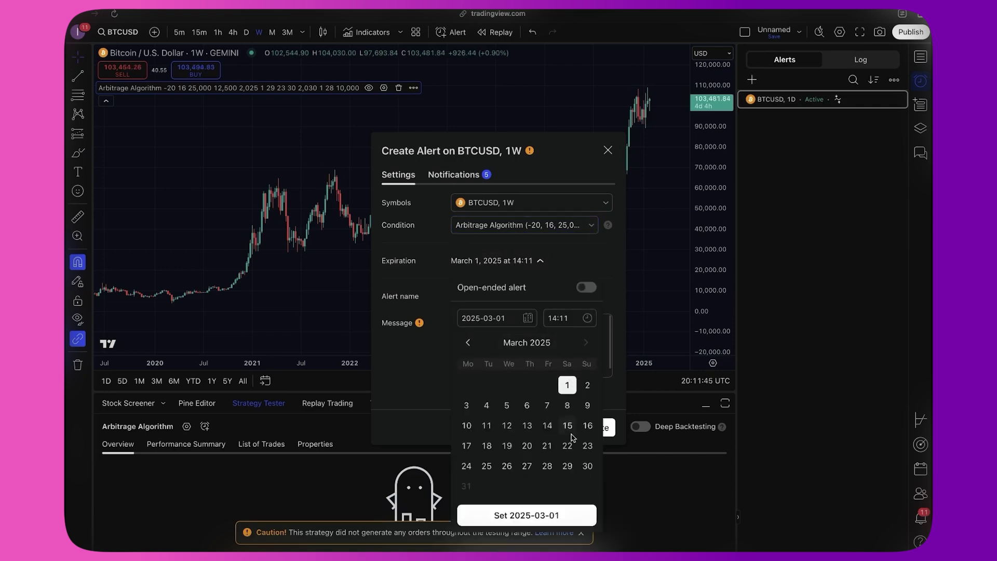
click(567, 466)
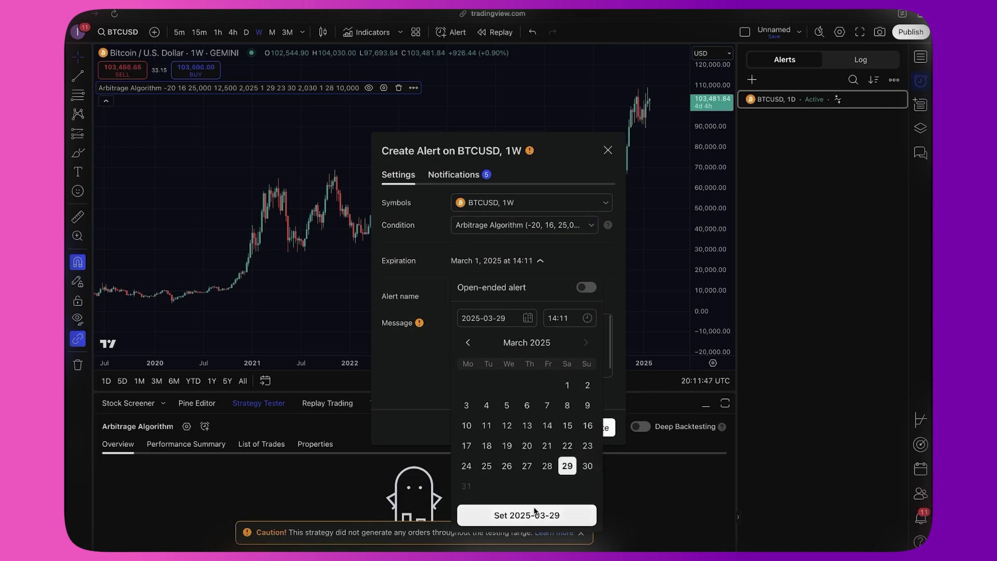
click(537, 516)
double_click(563, 360)
key(super+a)
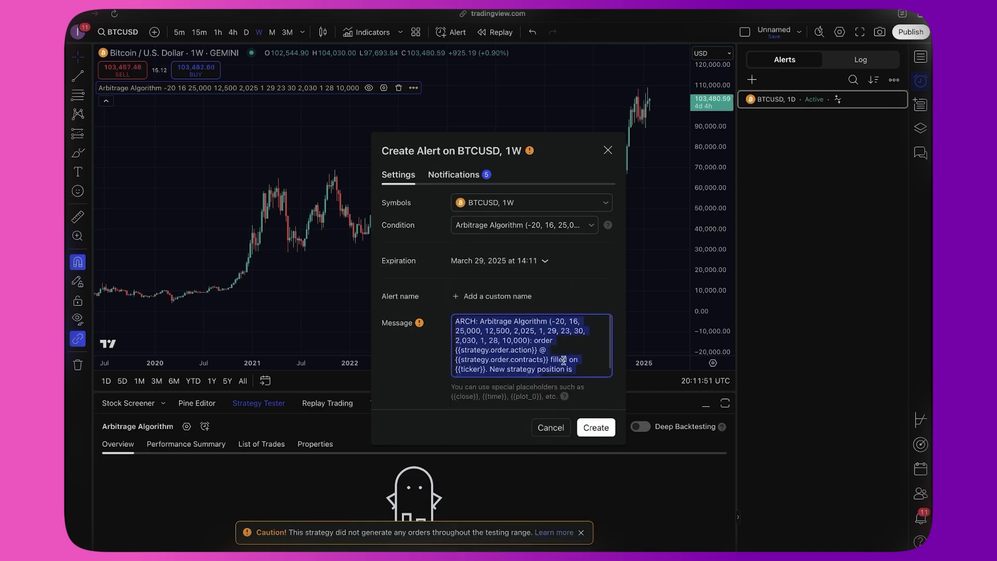
key(BackSpace)
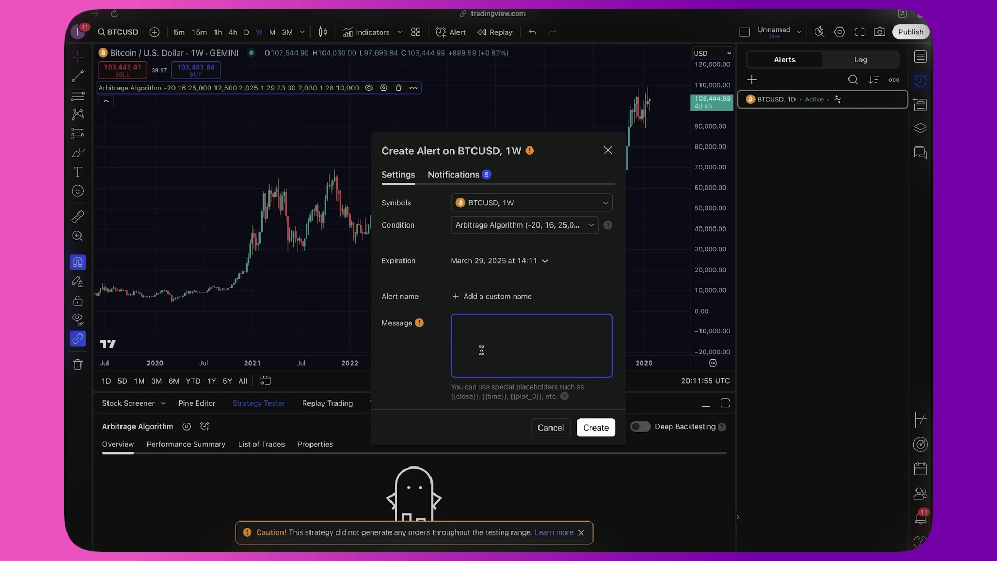
Step: Name the weekly alert Market Cycle, create it, and compare the details of both alerts in the list
click(455, 176)
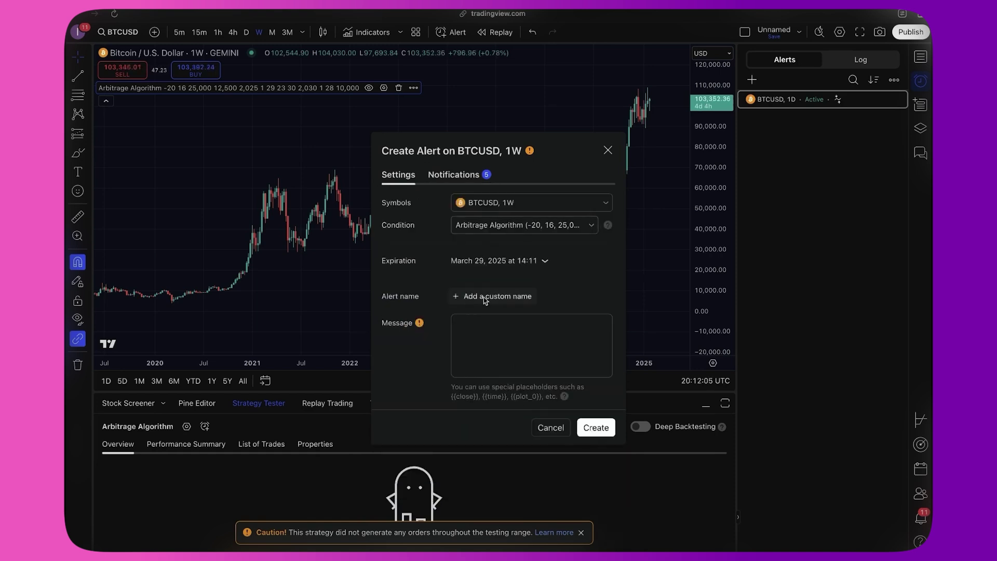
click(484, 298)
text(Market Cycle)
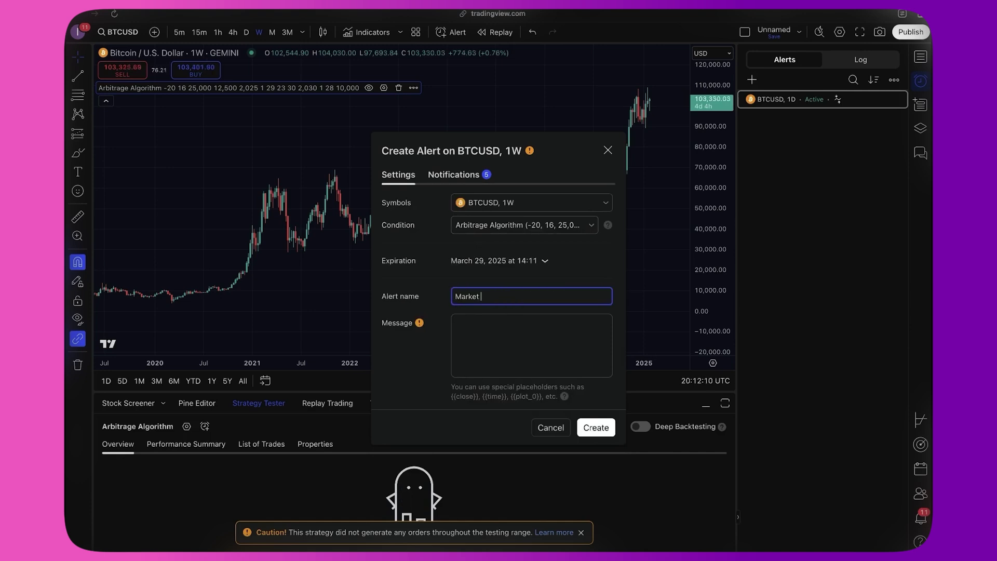
click(591, 425)
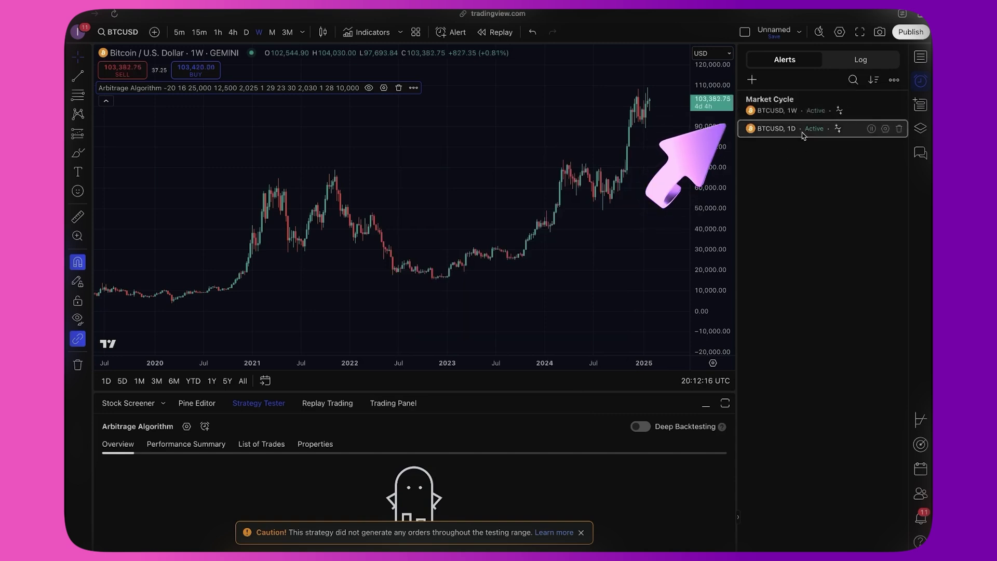
mouse_move(786, 134)
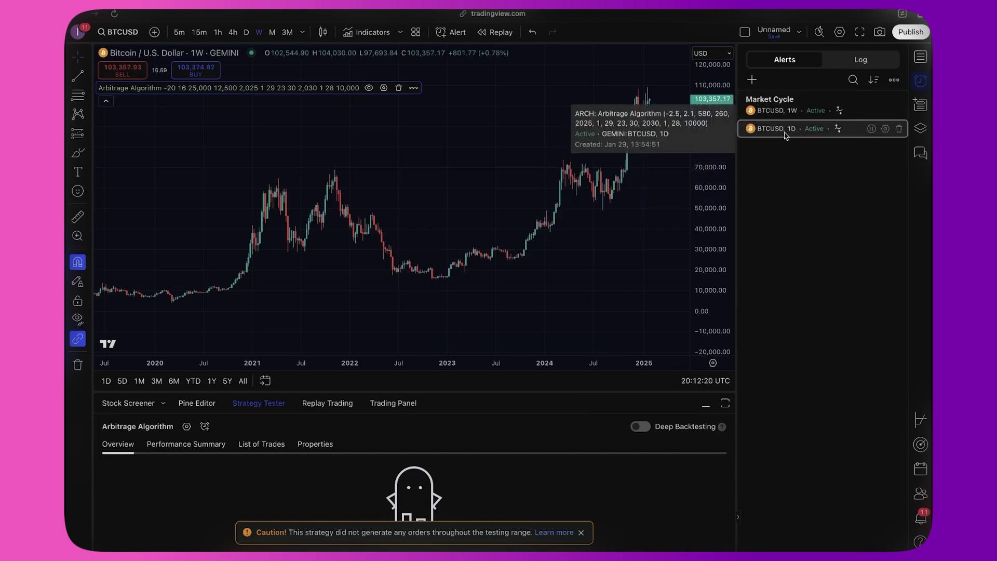
mouse_move(776, 109)
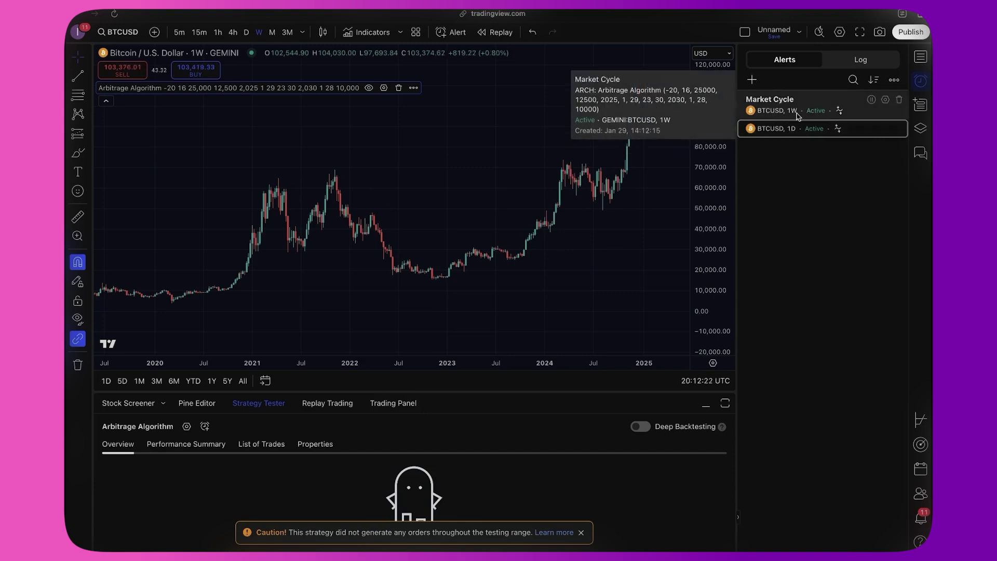